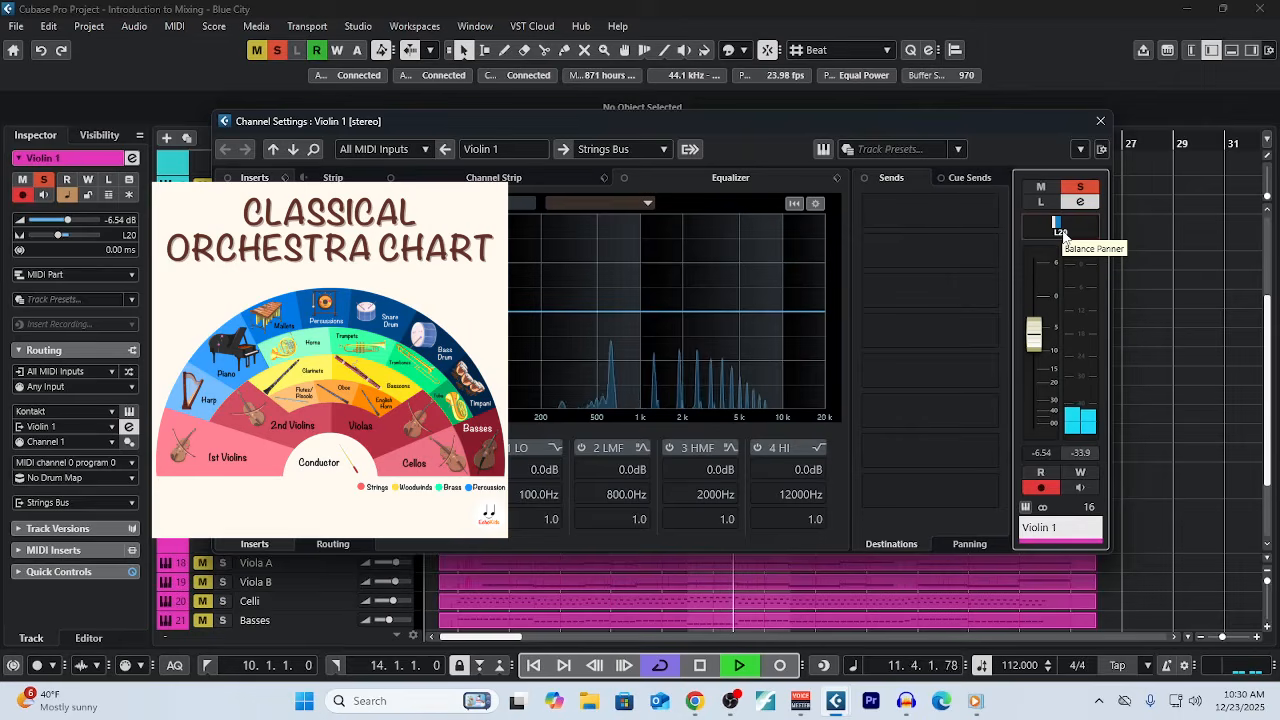
- Set the Violin 1 balance panner to L30, stop playback and close its channel settings
{"action": "double_click", "coordinate": [1062, 232]}
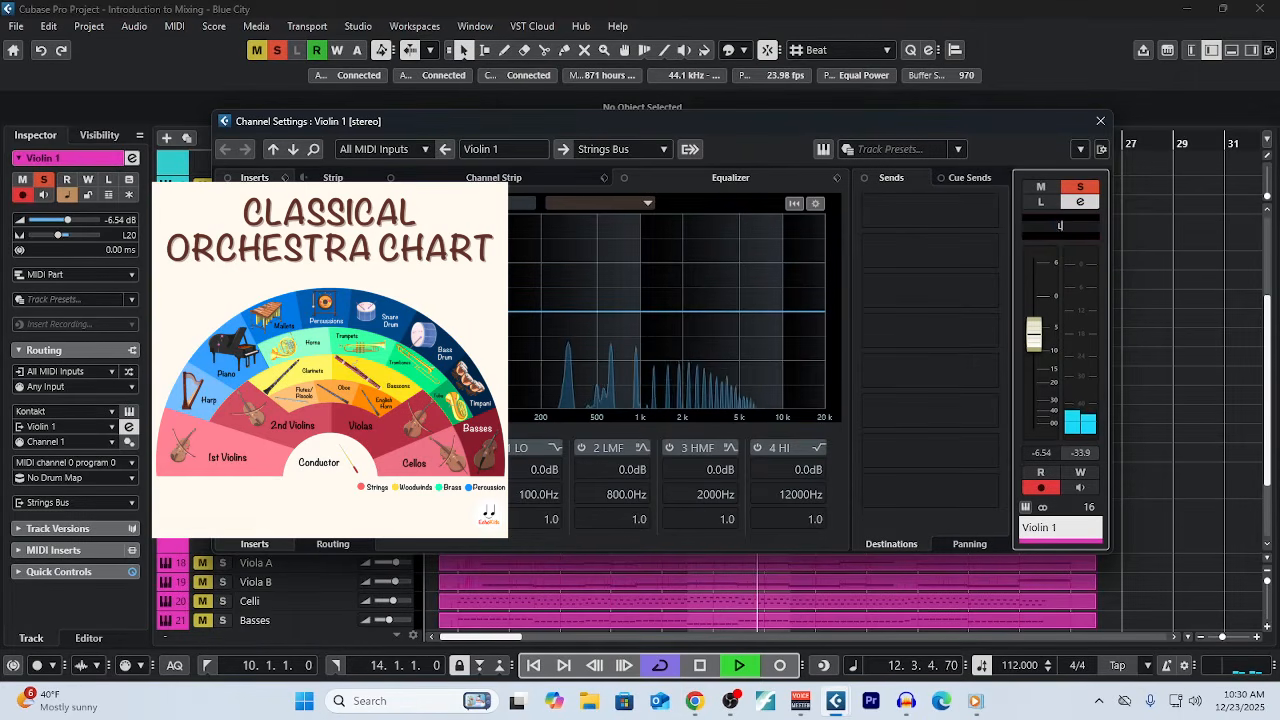
{"action": "type", "text": "L30"}
{"action": "key", "text": "Return"}
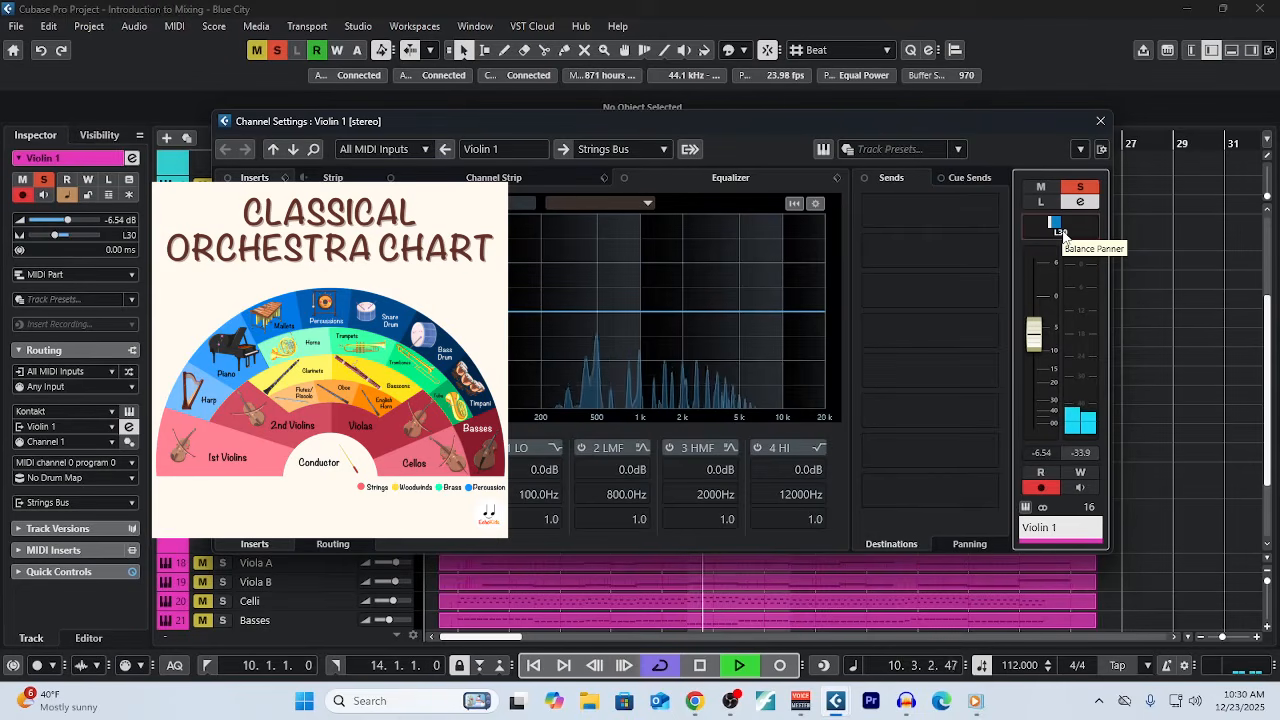
{"action": "key", "text": "space"}
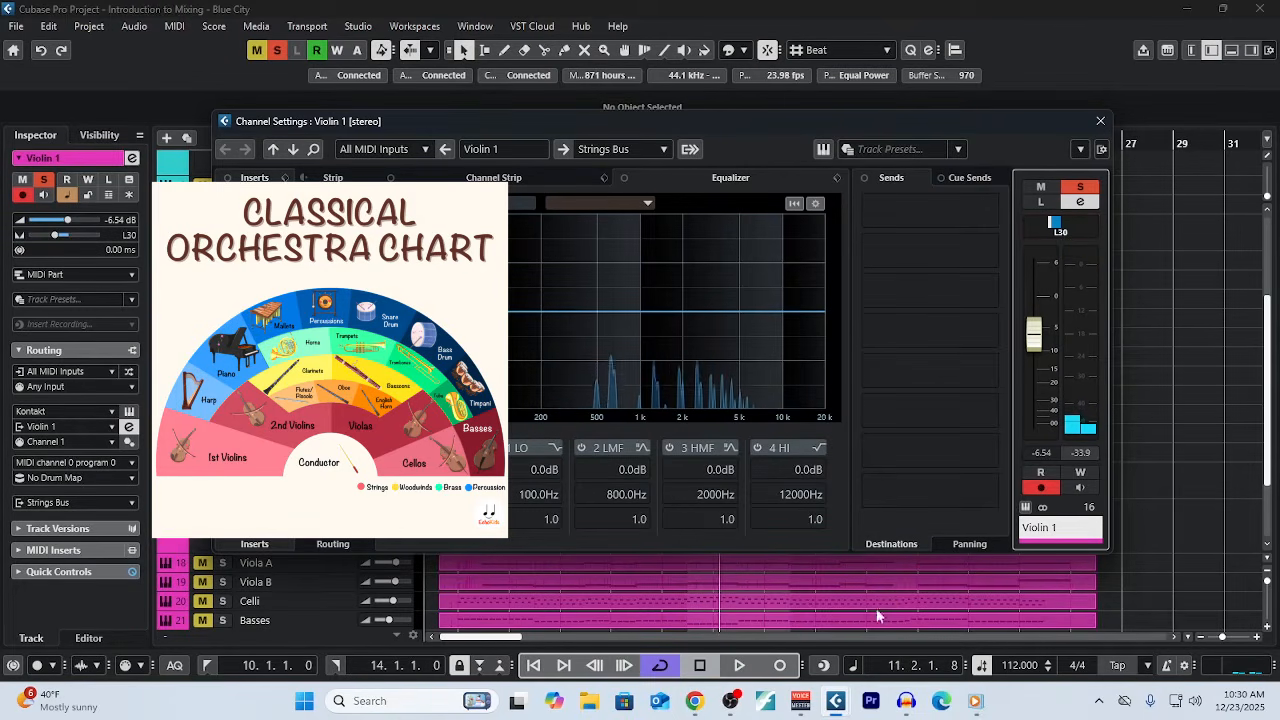
{"action": "left_click", "coordinate": [732, 702]}
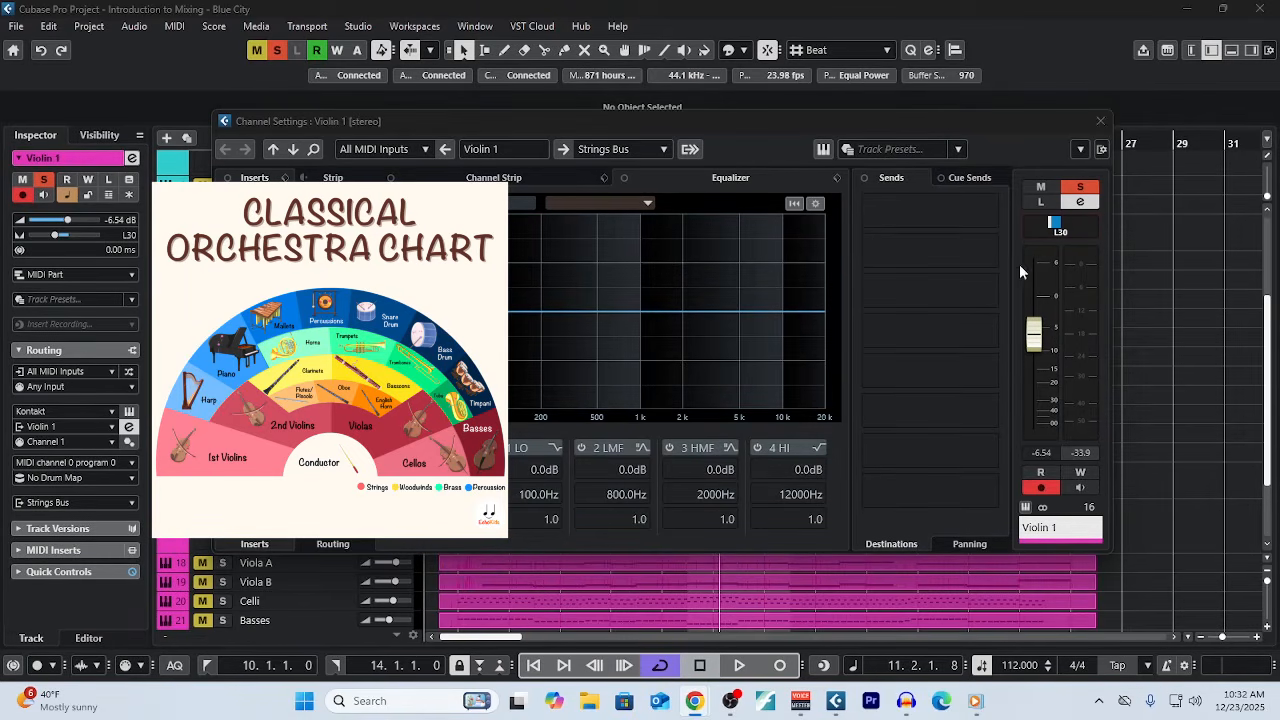
{"action": "left_click", "coordinate": [1100, 121]}
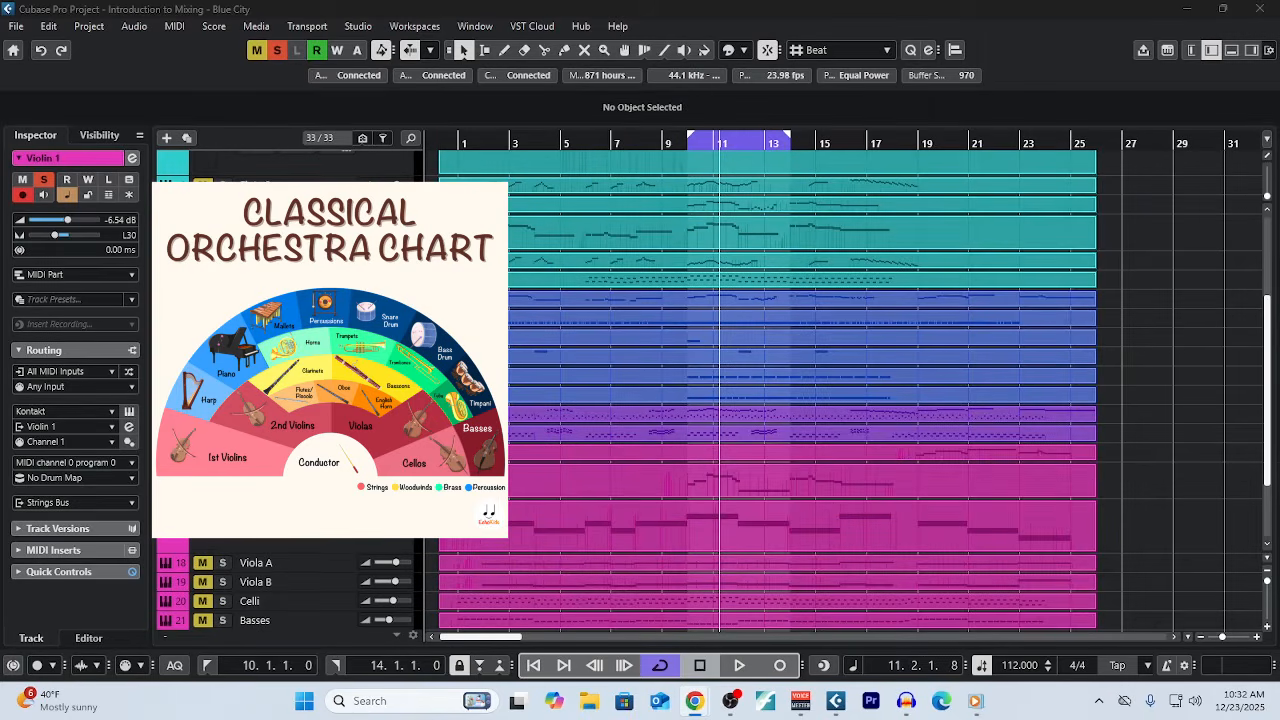
- Switch the solo from Violin 1 to Violin II and set the cycle range from 2.1.1.0 to 6.2.1.0
{"action": "left_click", "coordinate": [222, 509]}
{"action": "left_click", "coordinate": [222, 472]}
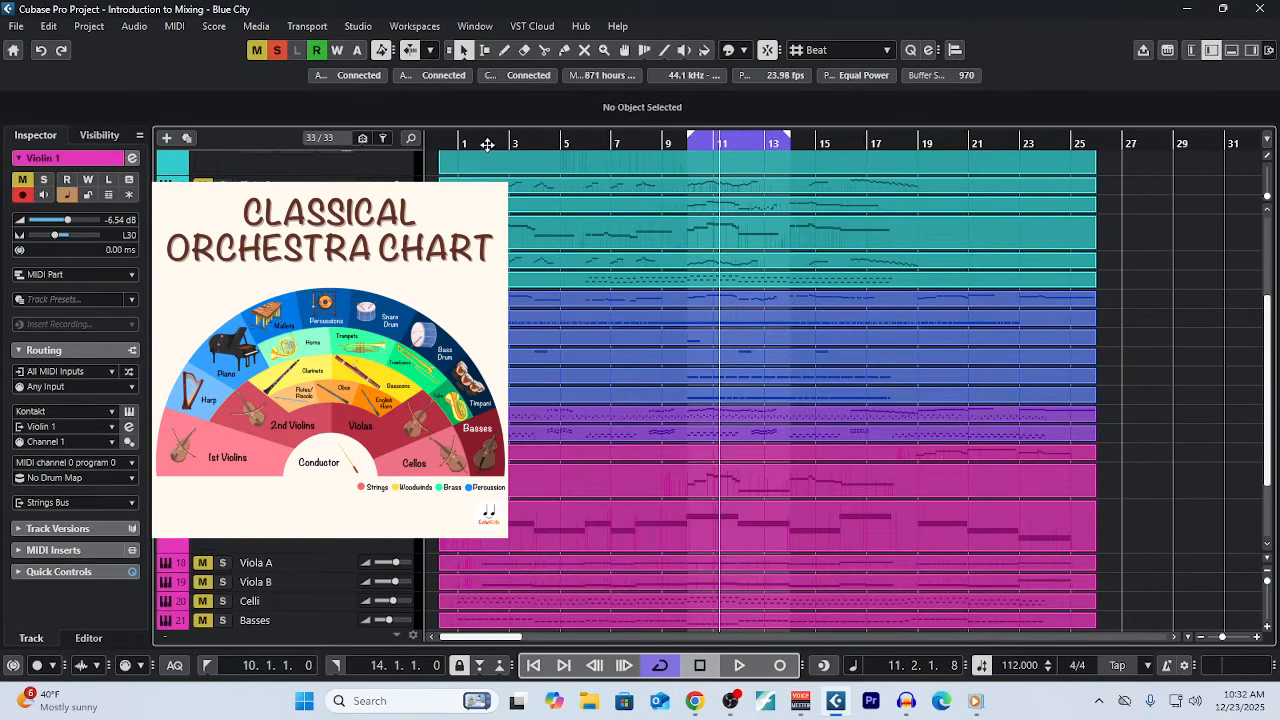
{"action": "left_click_drag", "start_coordinate": [488, 130], "coordinate": [597, 130]}
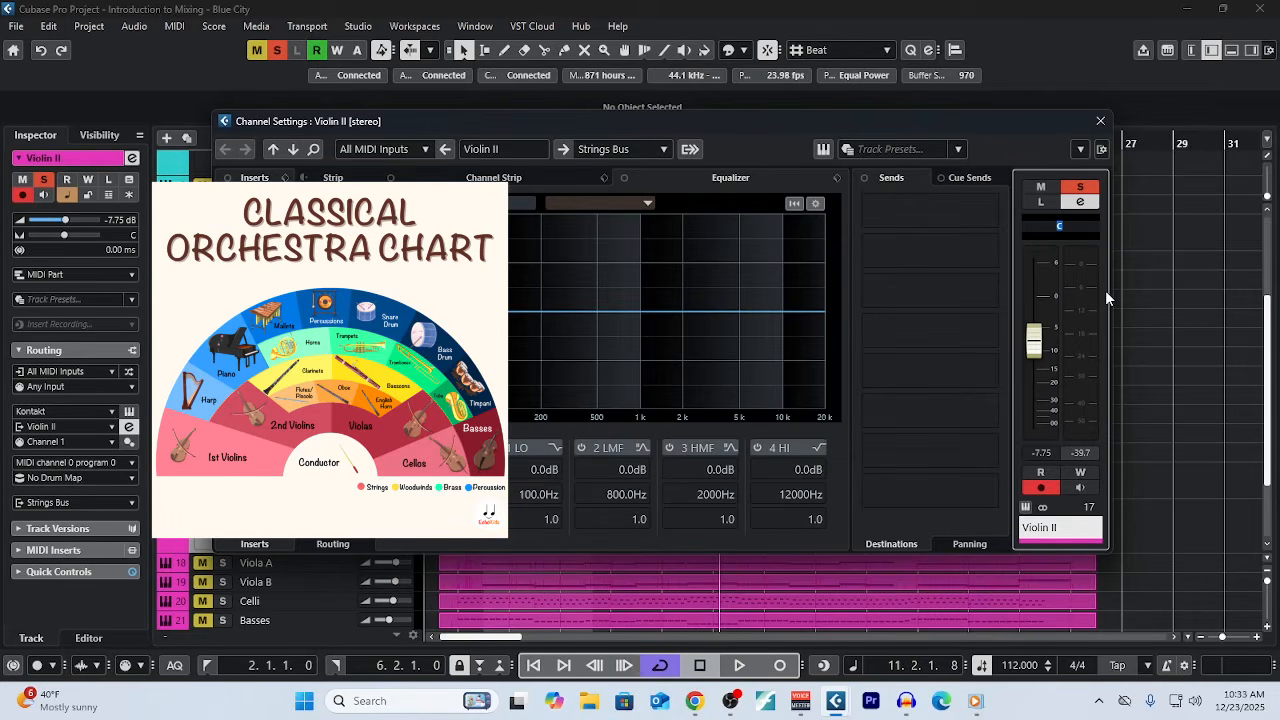
- Pan Violin II to L15 and play the soloed strings to hear the placement
{"action": "type", "text": "L15"}
{"action": "key", "text": "Return"}
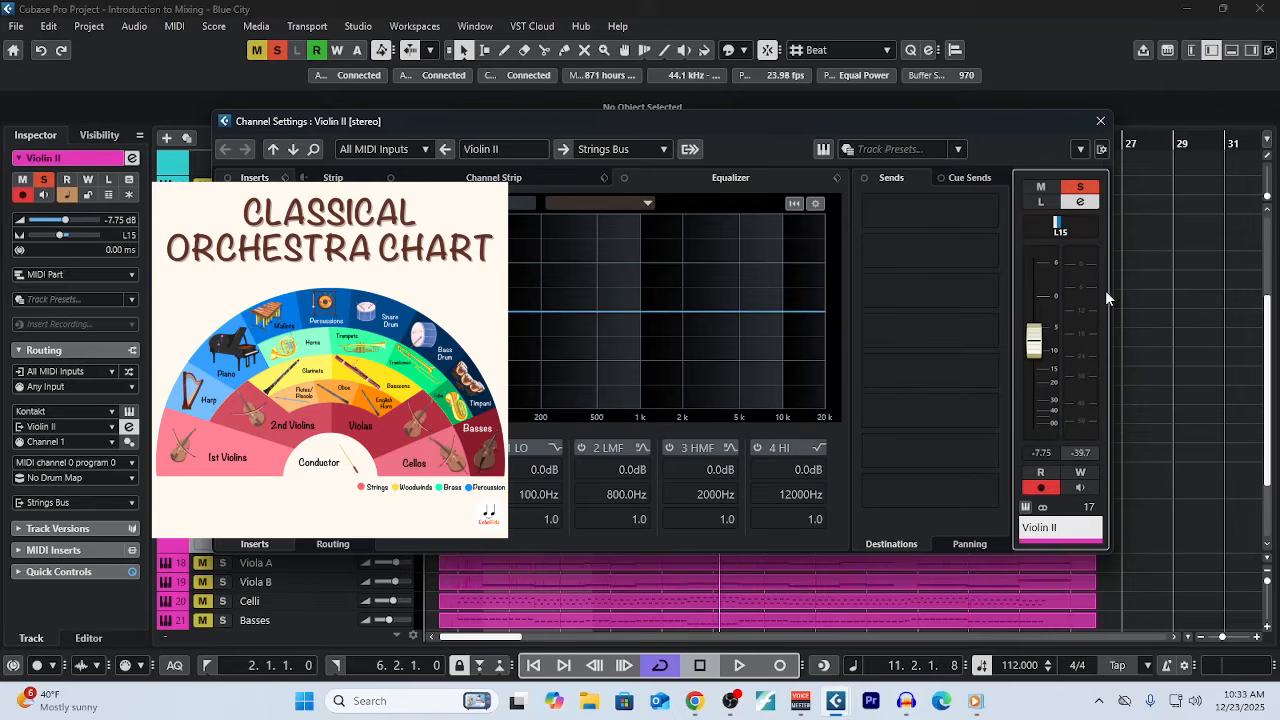
{"action": "key", "text": "space"}
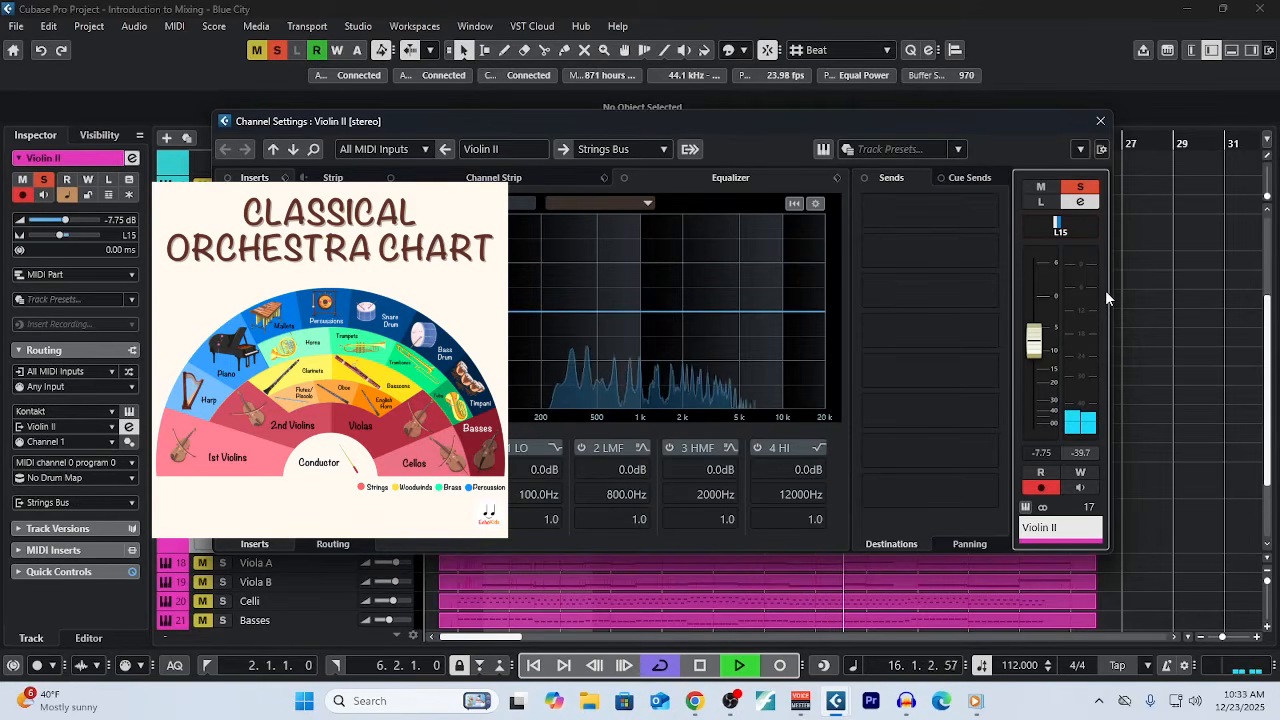
{"action": "key", "text": "space"}
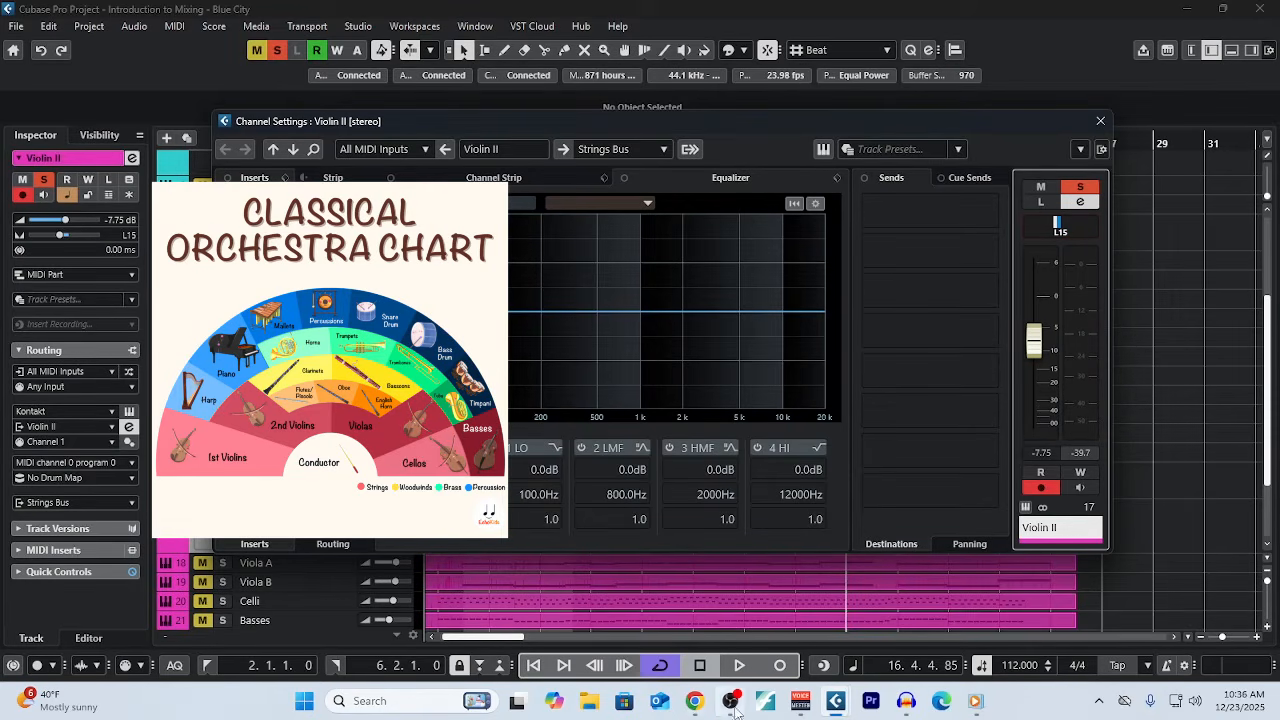
{"action": "left_click", "coordinate": [1100, 120]}
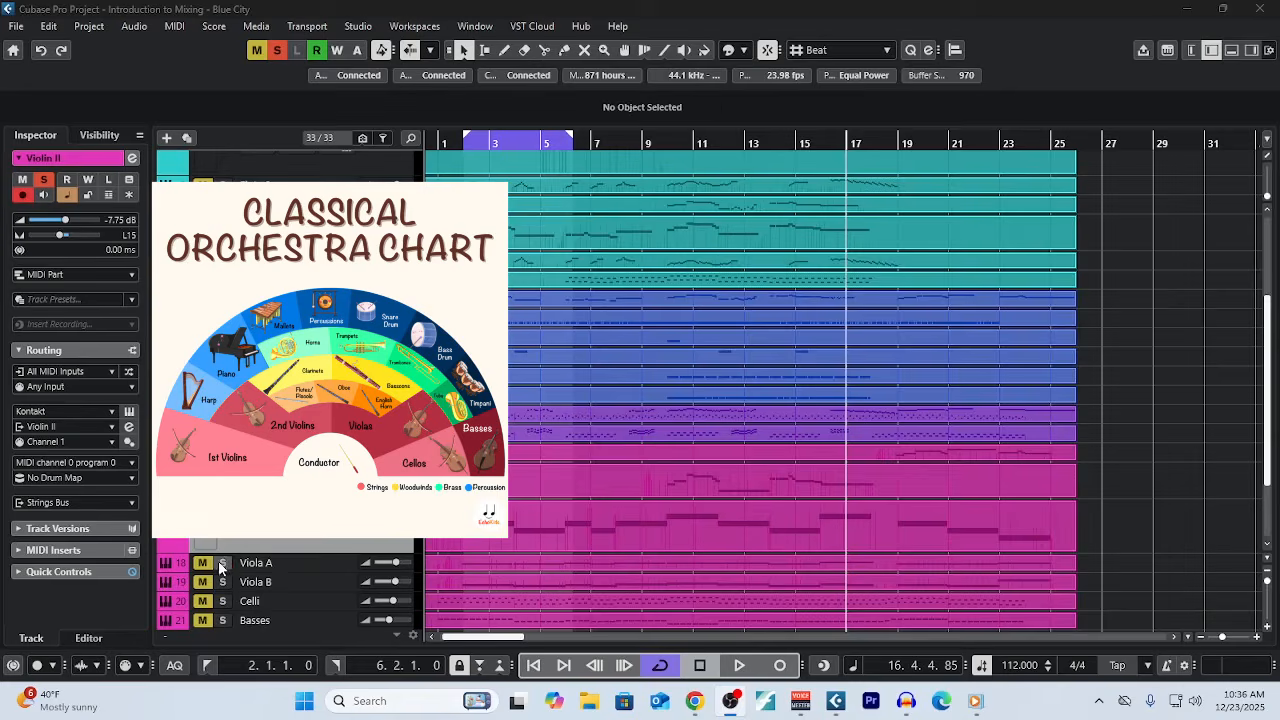
- Solo Viola A and pan it to R15
{"action": "scroll", "coordinate": [222, 566], "scroll_direction": "down", "scroll_amount": 3}
{"action": "left_click_drag", "start_coordinate": [300, 475], "coordinate": [300, 492]}
{"action": "left_click", "coordinate": [327, 484]}
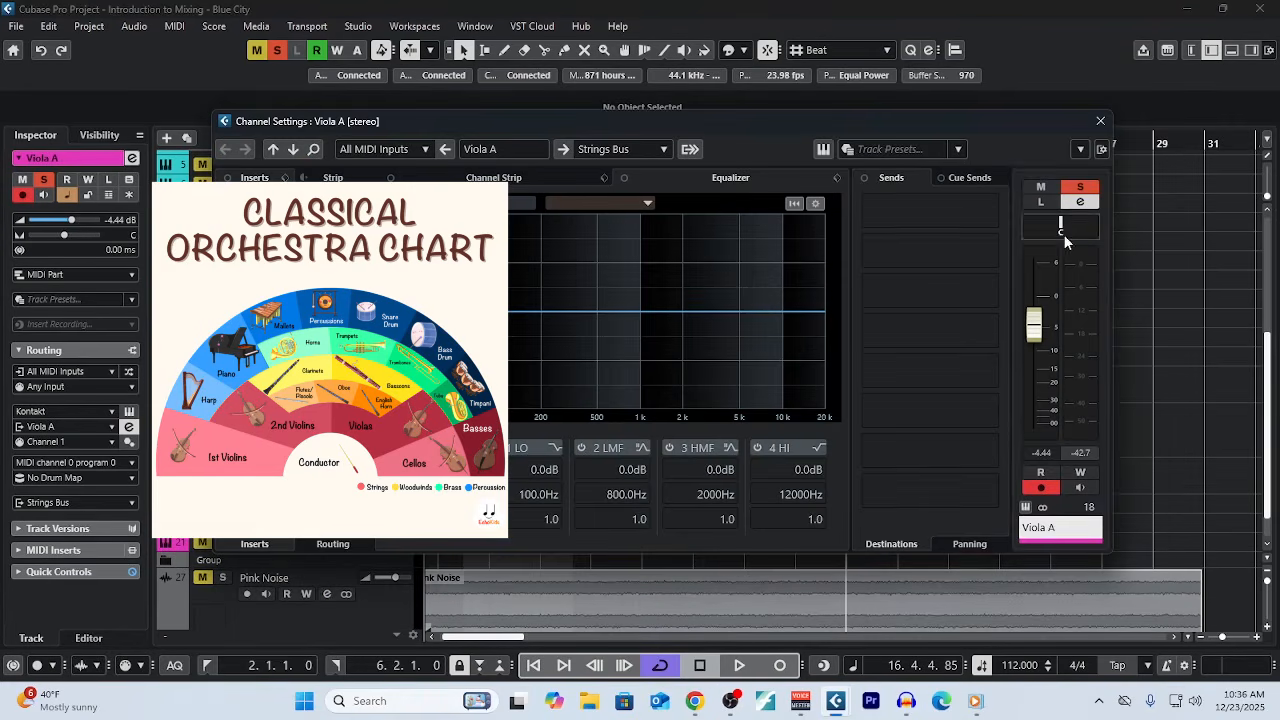
{"action": "double_click", "coordinate": [1060, 236]}
{"action": "type", "text": "R"}
{"action": "key", "text": "Return"}
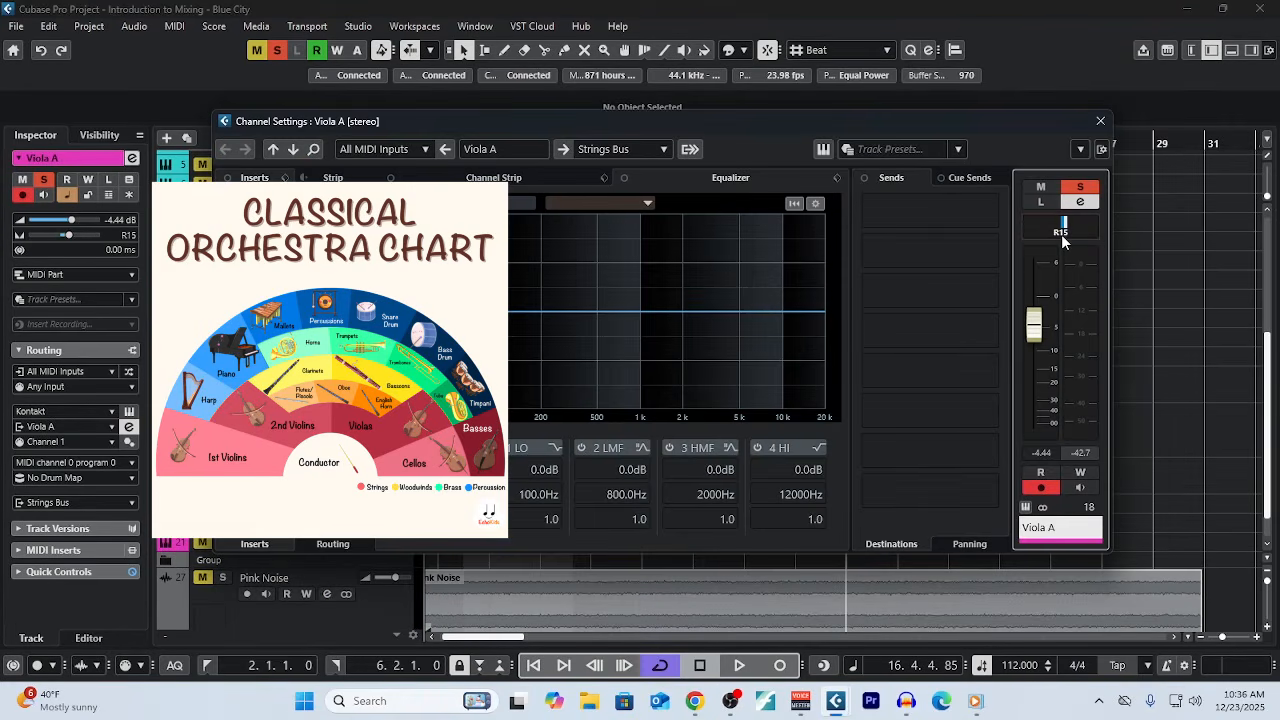
{"action": "left_click", "coordinate": [1100, 120]}
- Change the Viola A pan to R10 in its channel settings
{"action": "left_click", "coordinate": [327, 484]}
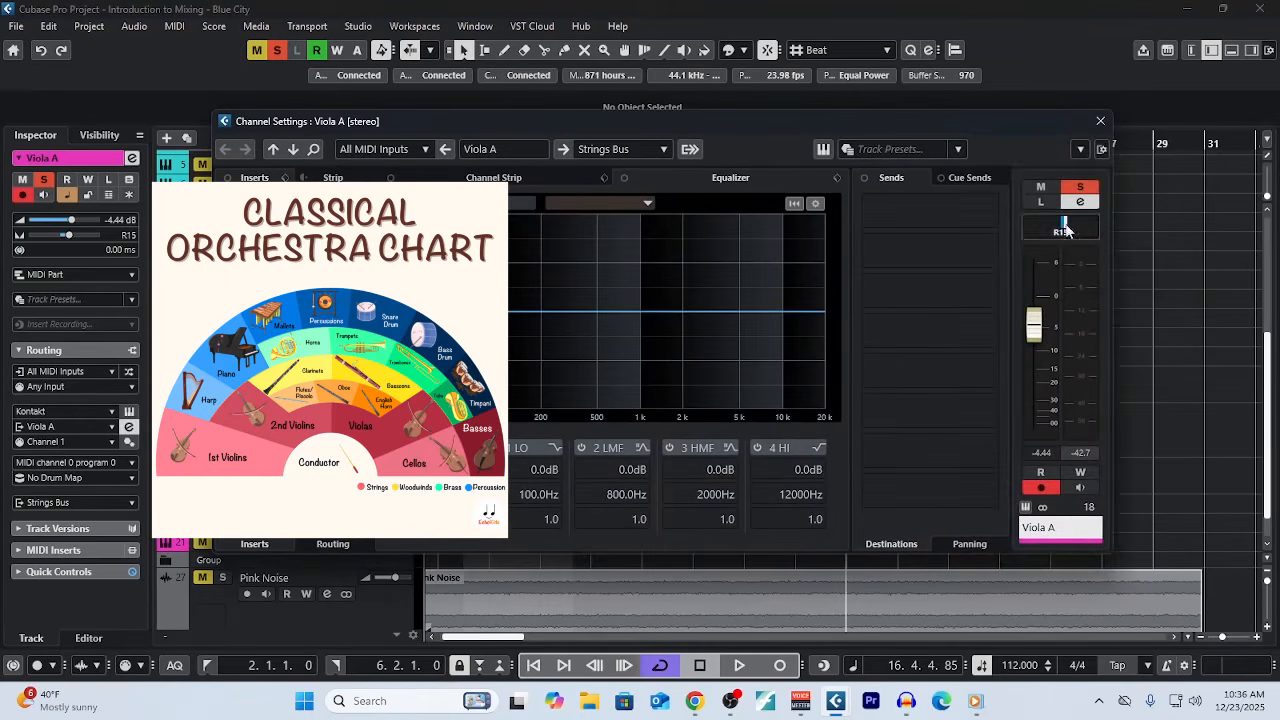
{"action": "double_click", "coordinate": [1067, 232]}
{"action": "type", "text": "R10"}
{"action": "key", "text": "Return"}
{"action": "left_click", "coordinate": [1100, 121]}
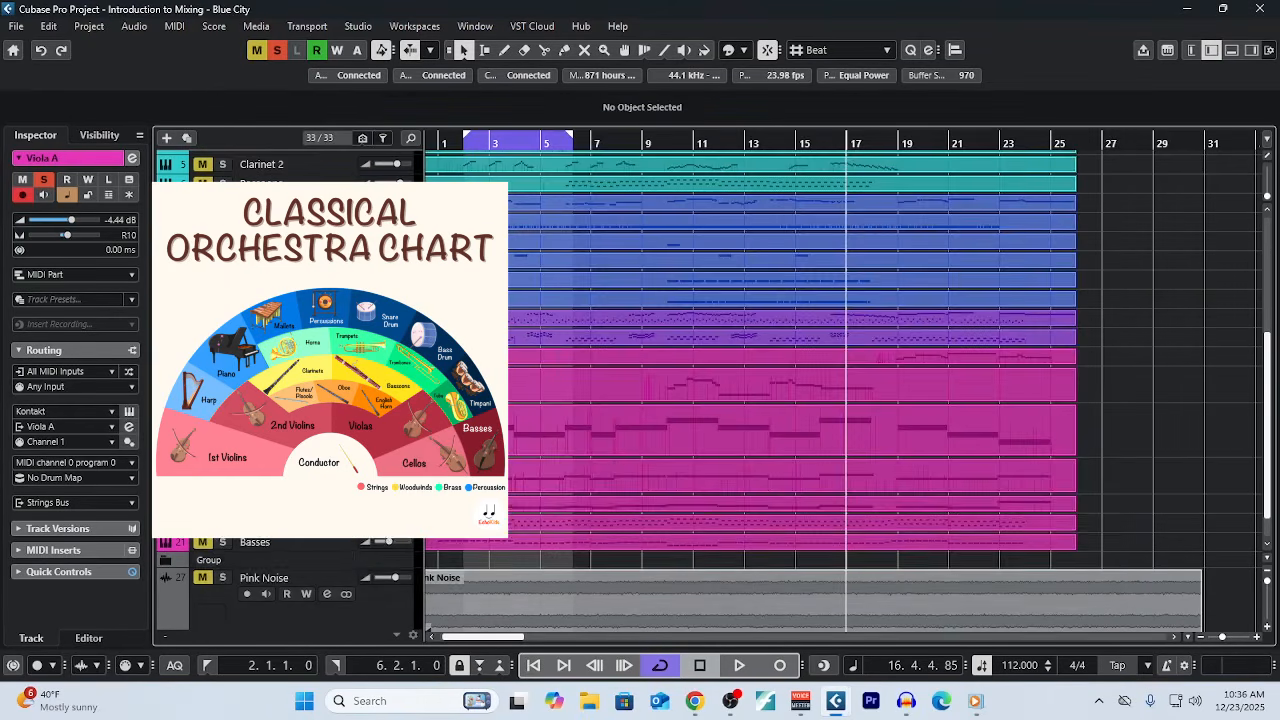
- Solo the Viola B track and pan it to R20
{"action": "left_click", "coordinate": [270, 488]}
{"action": "left_click_drag", "start_coordinate": [300, 497], "coordinate": [300, 514]}
{"action": "left_click", "coordinate": [327, 505]}
{"action": "double_click", "coordinate": [1074, 227]}
{"action": "type", "text": "R20"}
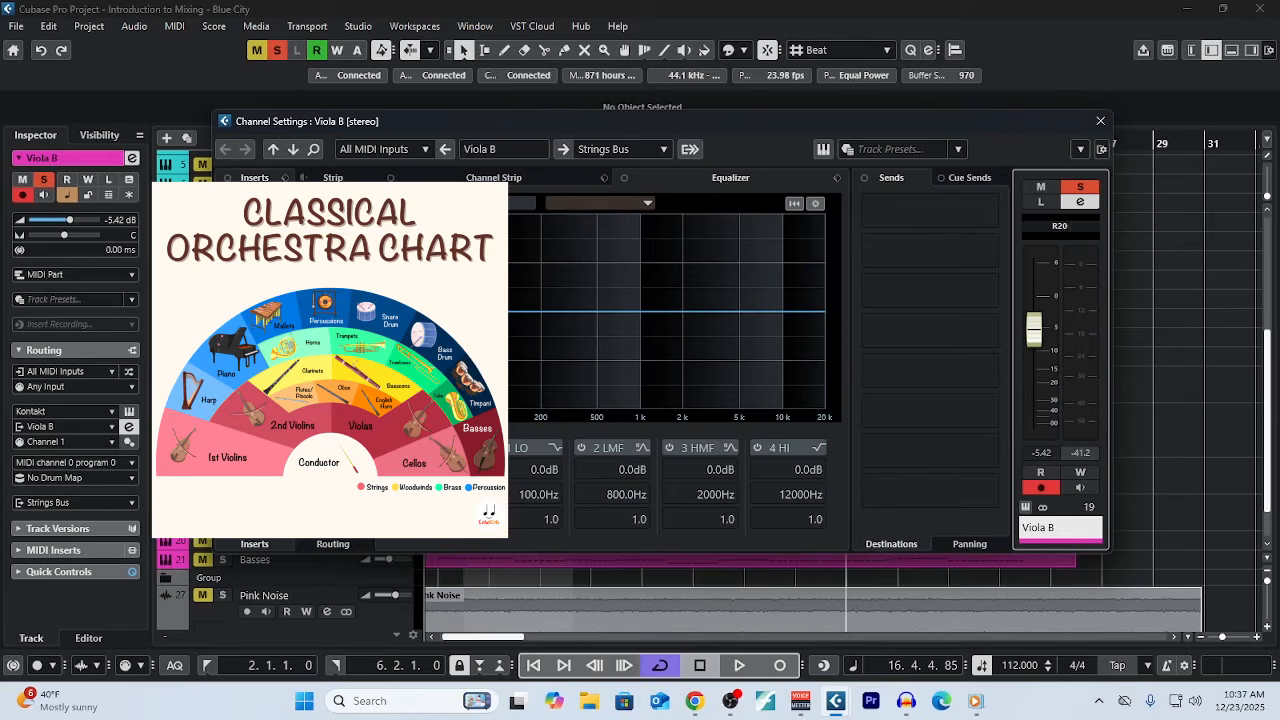
{"action": "key", "text": "Return"}
{"action": "left_click", "coordinate": [1100, 121]}
- Solo the Celli track, enlarge its row and pan it to R30
{"action": "left_click", "coordinate": [298, 544]}
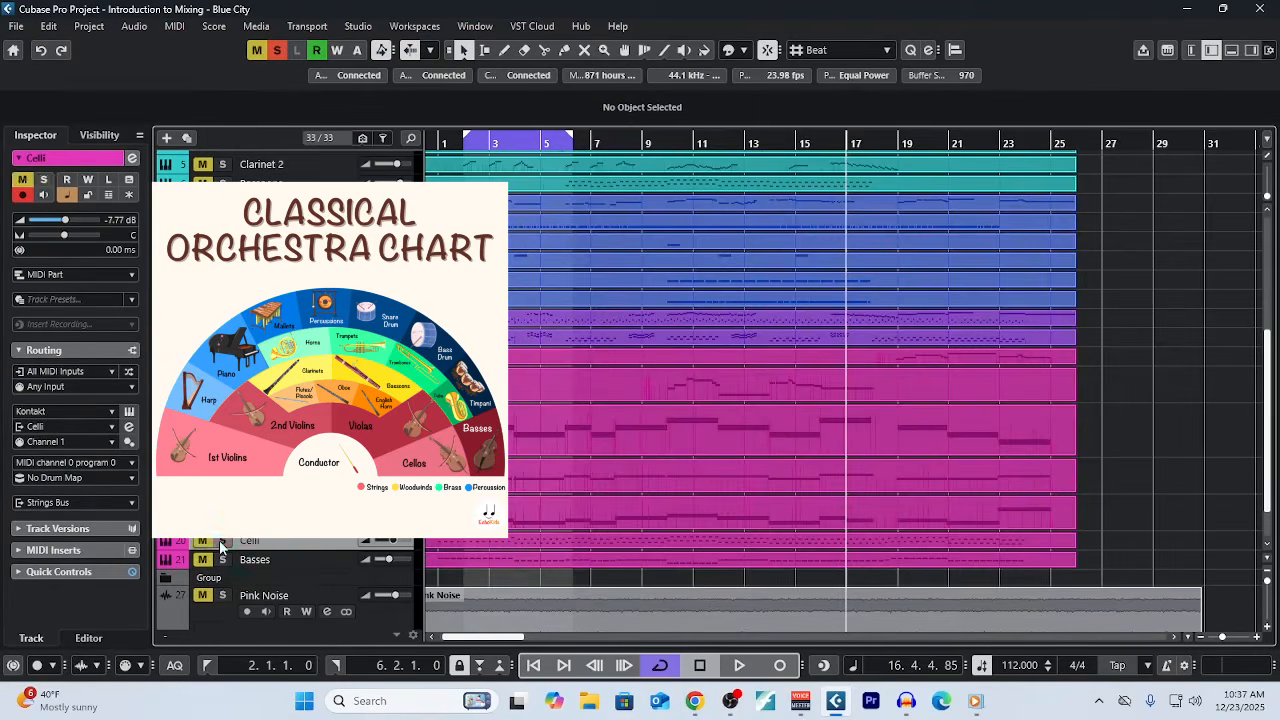
{"action": "left_click", "coordinate": [220, 541]}
{"action": "left_click_drag", "start_coordinate": [322, 549], "coordinate": [322, 566]}
{"action": "left_click", "coordinate": [327, 557]}
{"action": "double_click", "coordinate": [1060, 229]}
{"action": "type", "text": "R30"}
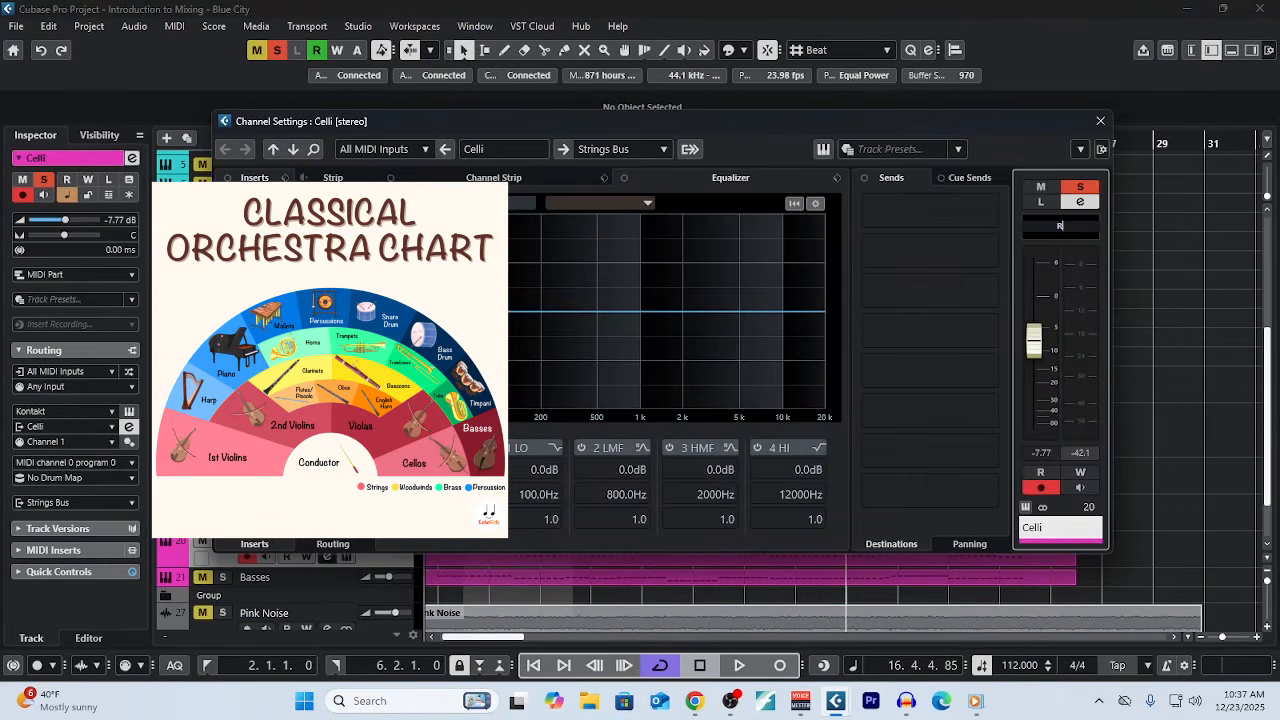
{"action": "key", "text": "Return"}
{"action": "left_click", "coordinate": [1100, 121]}
- Solo the Basses track, enlarge its row and pan it to R35
{"action": "left_click", "coordinate": [222, 577]}
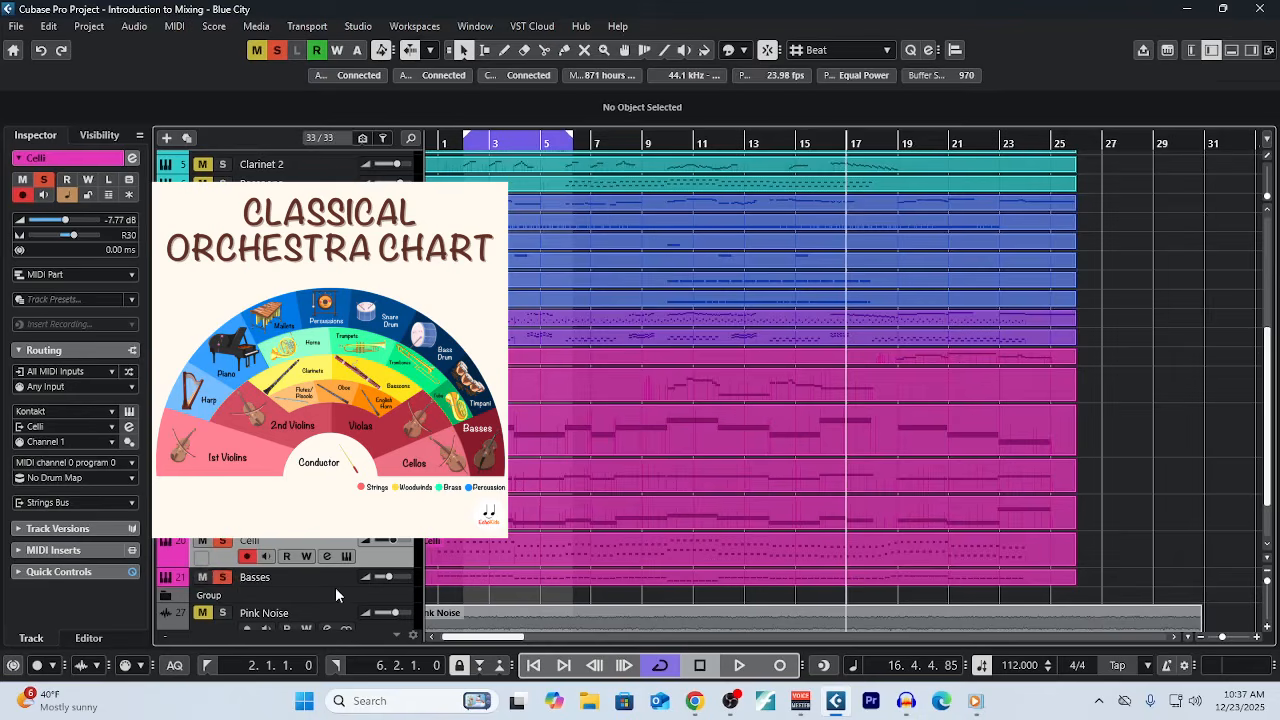
{"action": "left_click_drag", "start_coordinate": [335, 587], "coordinate": [329, 596]}
{"action": "left_click", "coordinate": [327, 593]}
{"action": "double_click", "coordinate": [1060, 228]}
{"action": "type", "text": "R35"}
{"action": "key", "text": "Return"}
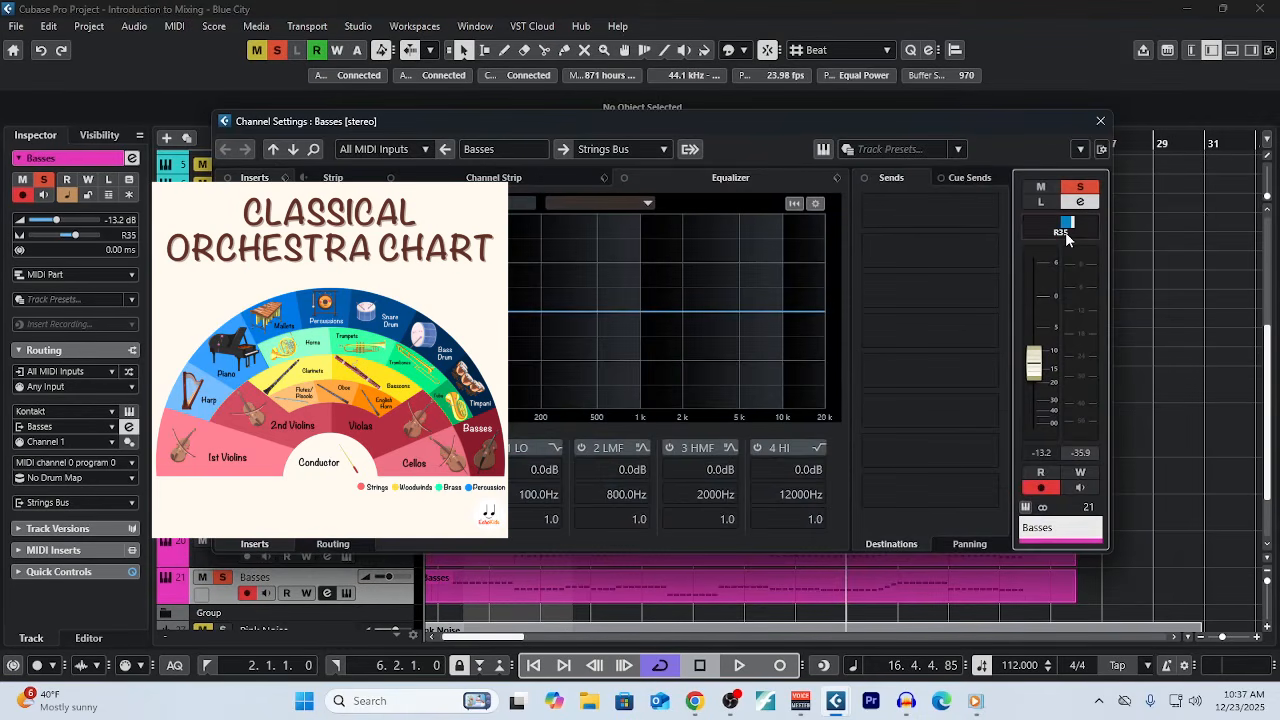
{"action": "left_click", "coordinate": [1100, 121]}
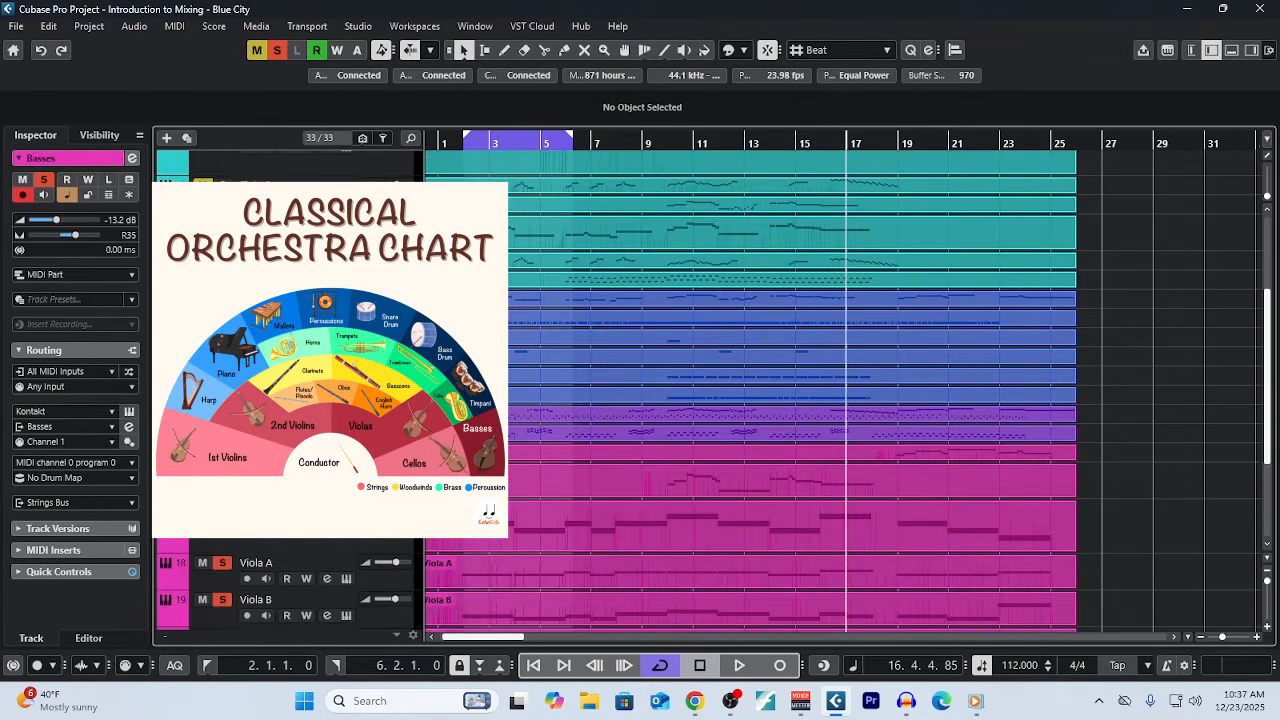
- Pan the Clarinet 1 track to L20 in its channel settings
{"action": "scroll", "coordinate": [640, 400], "scroll_direction": "up", "scroll_amount": 5}
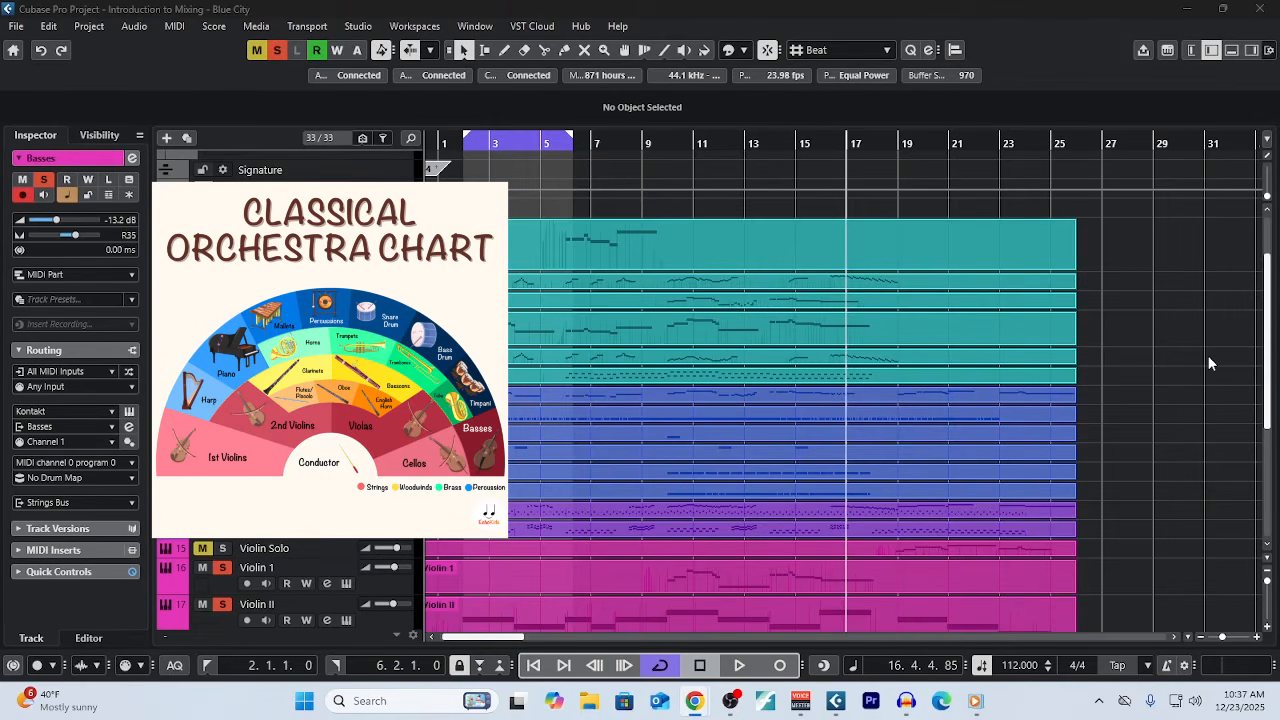
{"action": "left_click", "coordinate": [327, 336]}
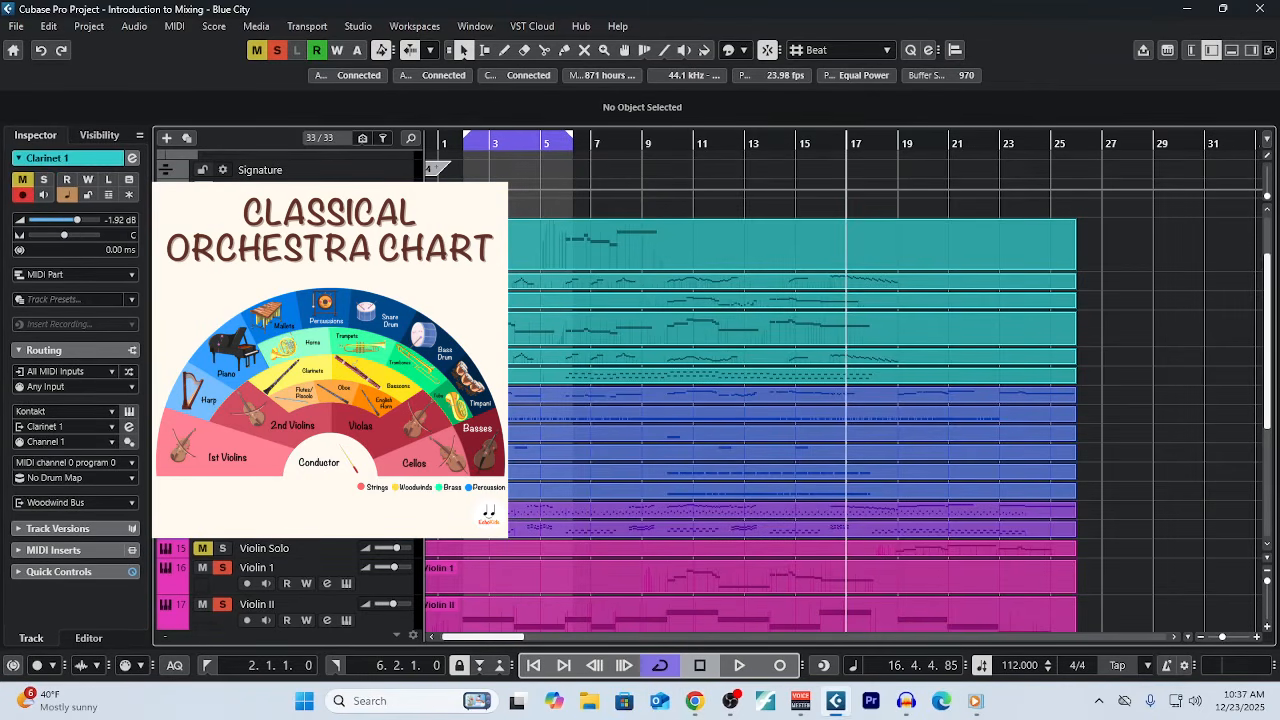
{"action": "double_click", "coordinate": [1061, 230]}
{"action": "type", "text": "L20"}
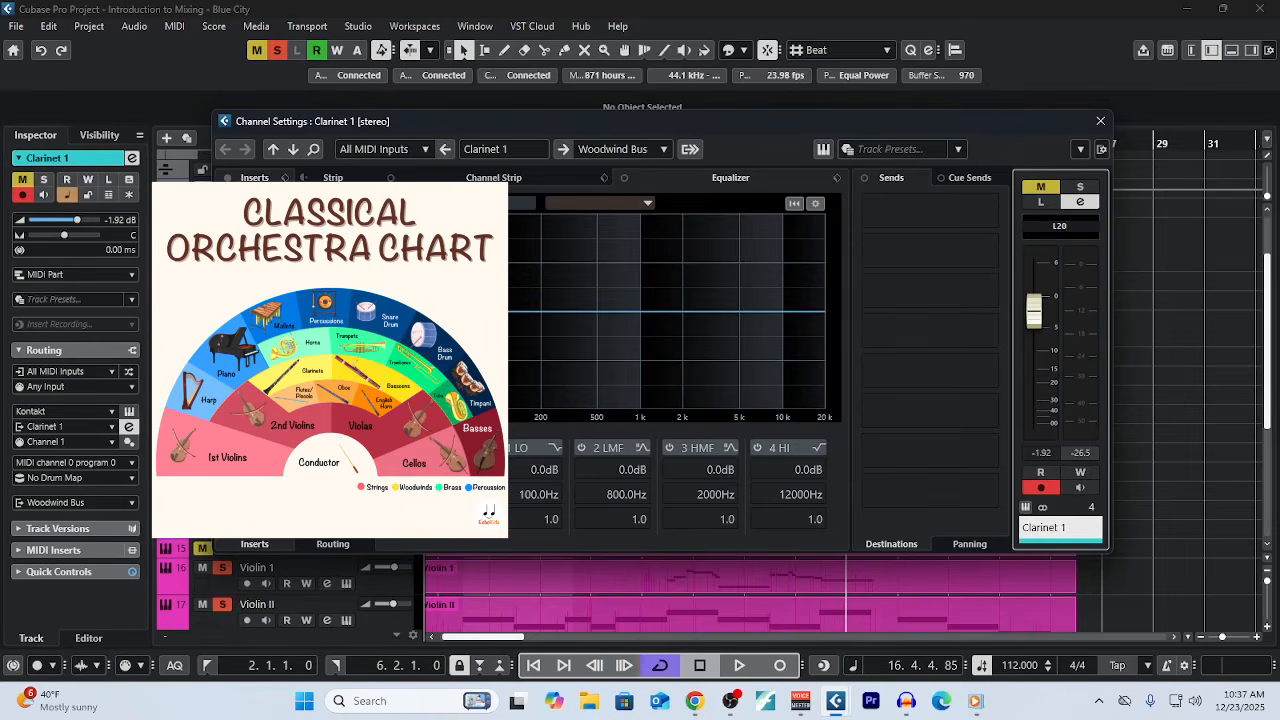
{"action": "key", "text": "Return"}
{"action": "left_click", "coordinate": [1100, 121]}
- Solo the Clarinet 2 track, enlarge its row and pan it to L15
{"action": "left_click", "coordinate": [222, 356]}
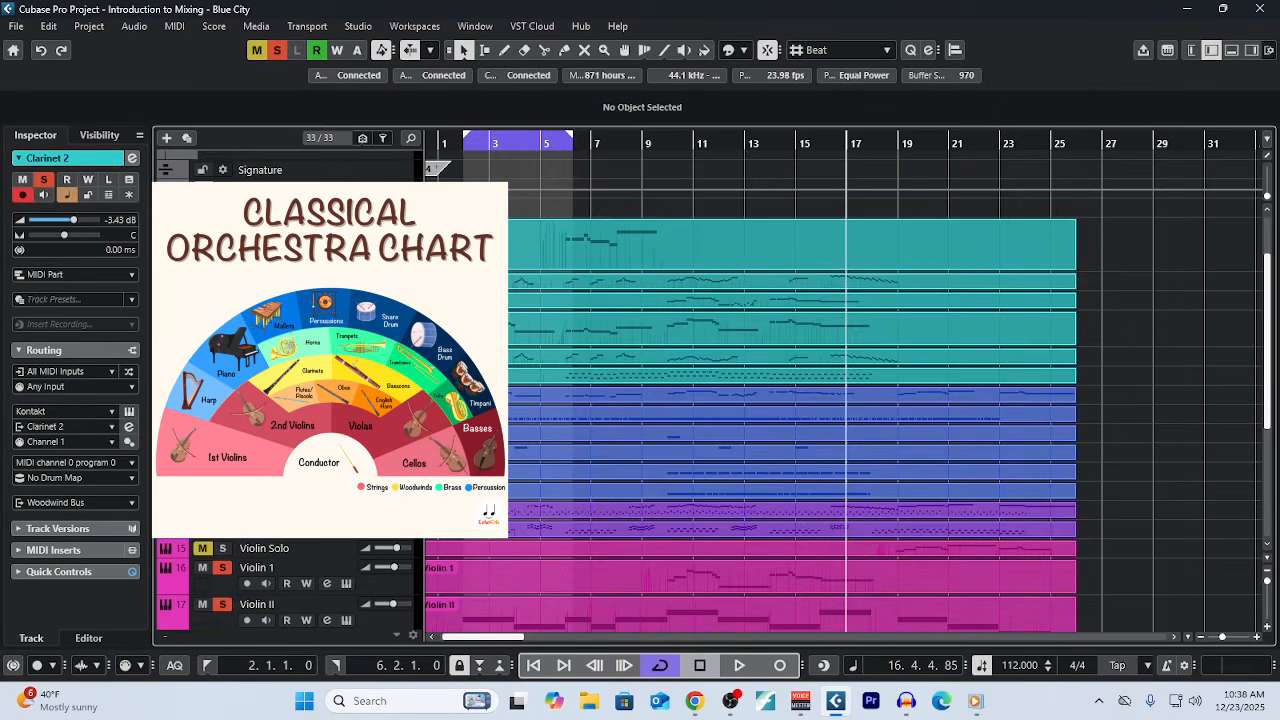
{"action": "left_click_drag", "start_coordinate": [240, 365], "coordinate": [240, 383]}
{"action": "left_click", "coordinate": [327, 372]}
{"action": "double_click", "coordinate": [1061, 230]}
{"action": "type", "text": "L"}
{"action": "key", "text": "Return"}
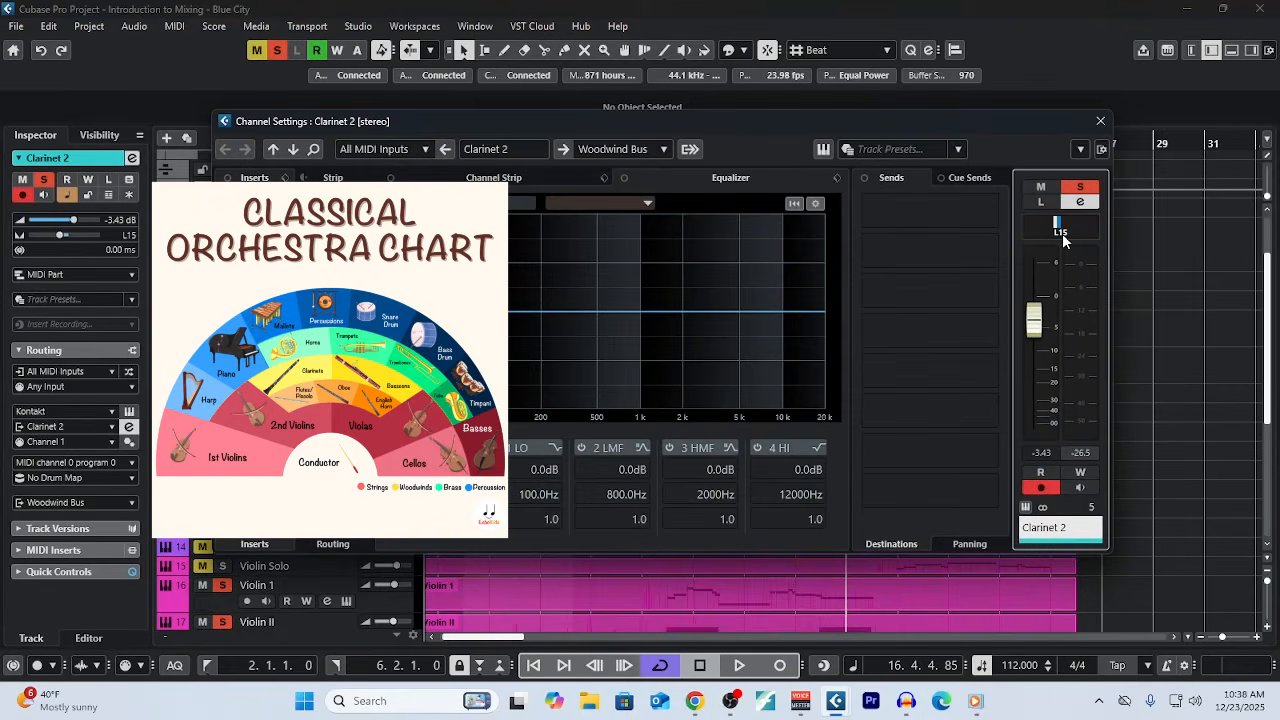
{"action": "left_click", "coordinate": [1100, 121]}
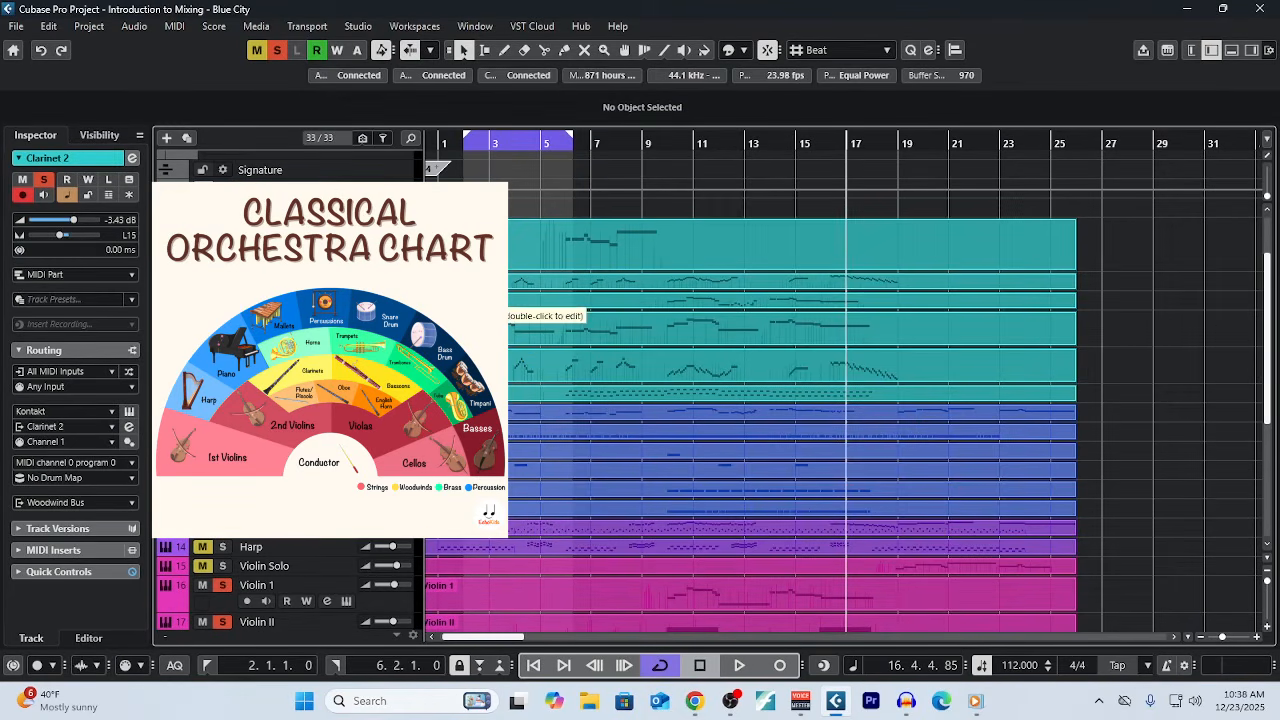
- Pan the Flute 1 track to L17 in its channel settings
{"action": "left_click", "coordinate": [327, 244]}
{"action": "double_click", "coordinate": [1059, 229]}
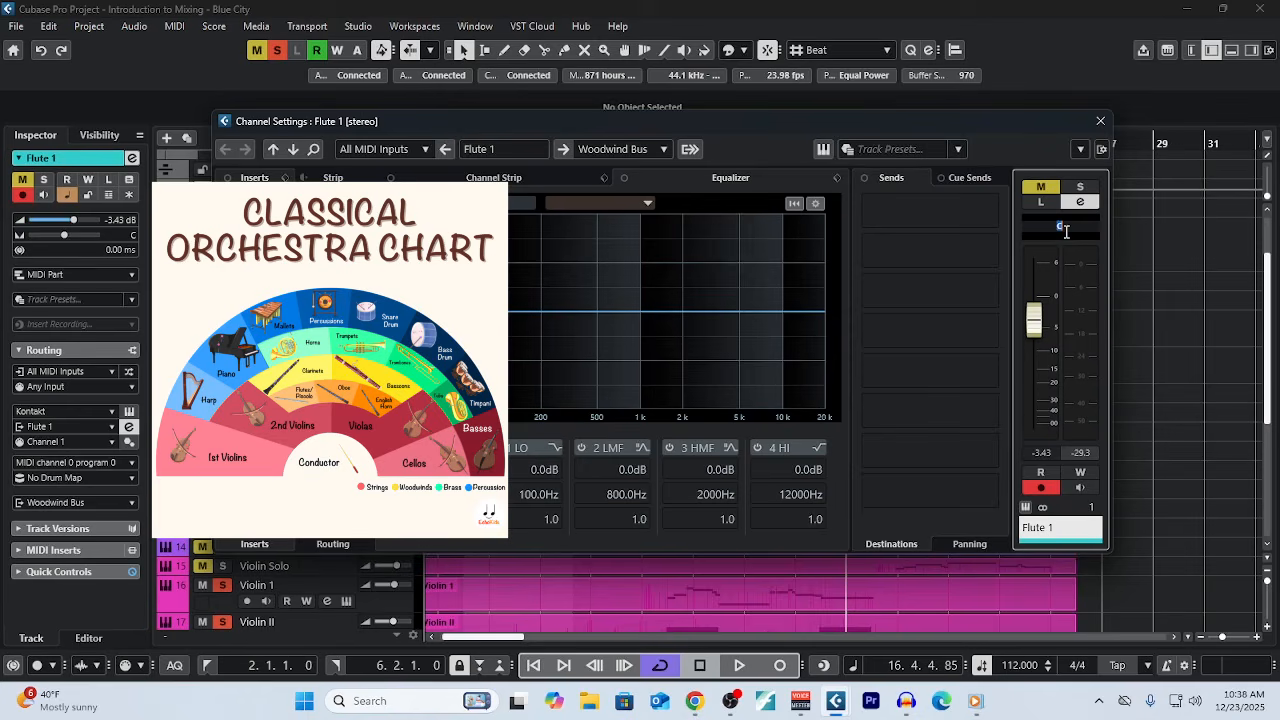
{"action": "type", "text": "L17"}
{"action": "key", "text": "Return"}
{"action": "left_click", "coordinate": [1101, 121]}
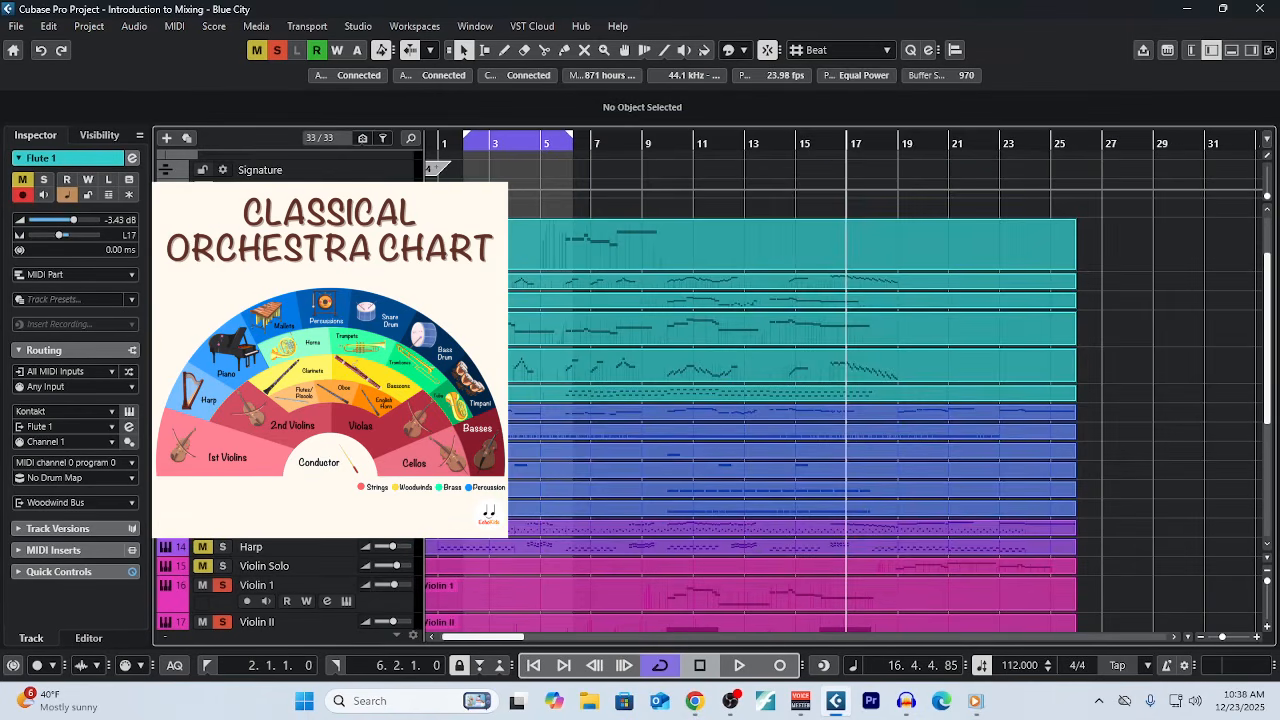
- Solo the Flute 2 track and pan it to L12
{"action": "left_click", "coordinate": [300, 282]}
{"action": "left_click", "coordinate": [327, 297]}
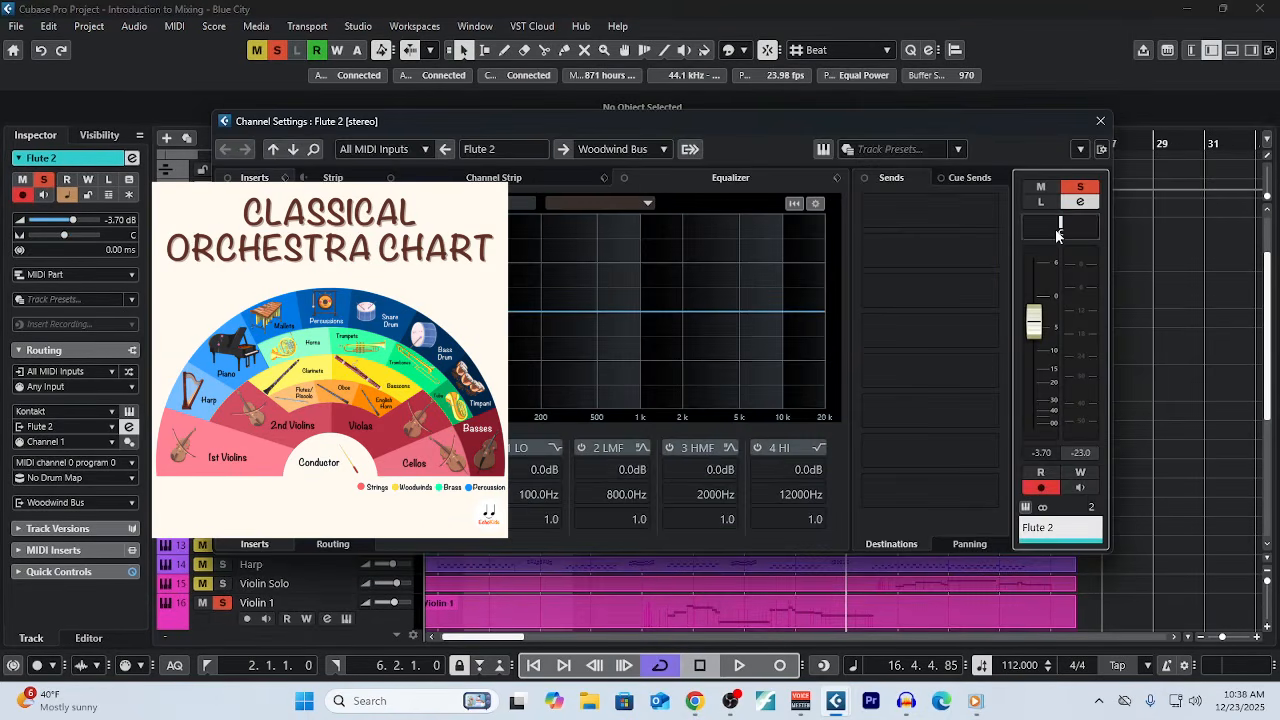
{"action": "double_click", "coordinate": [1060, 229]}
{"action": "type", "text": "L12"}
{"action": "key", "text": "Return"}
{"action": "left_click", "coordinate": [1100, 121]}
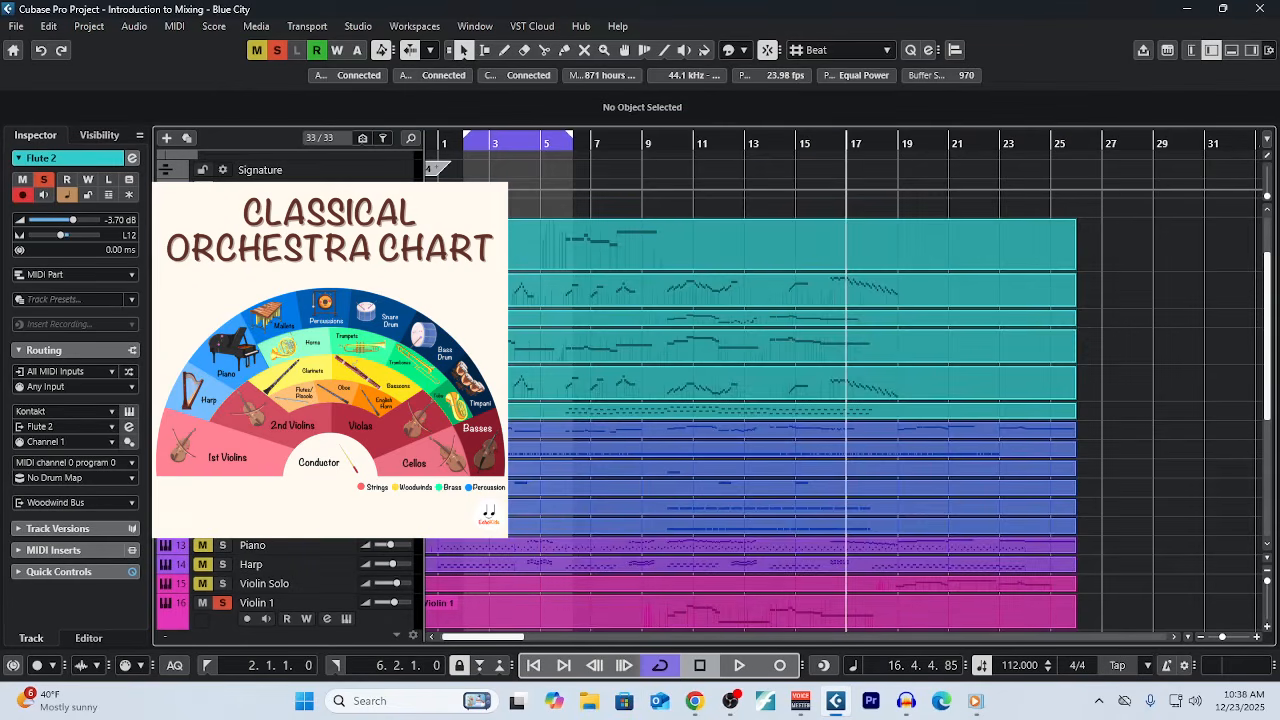
- Solo the Oboe 1 track and pan it to R12
{"action": "left_click", "coordinate": [300, 318]}
{"action": "left_click", "coordinate": [327, 334]}
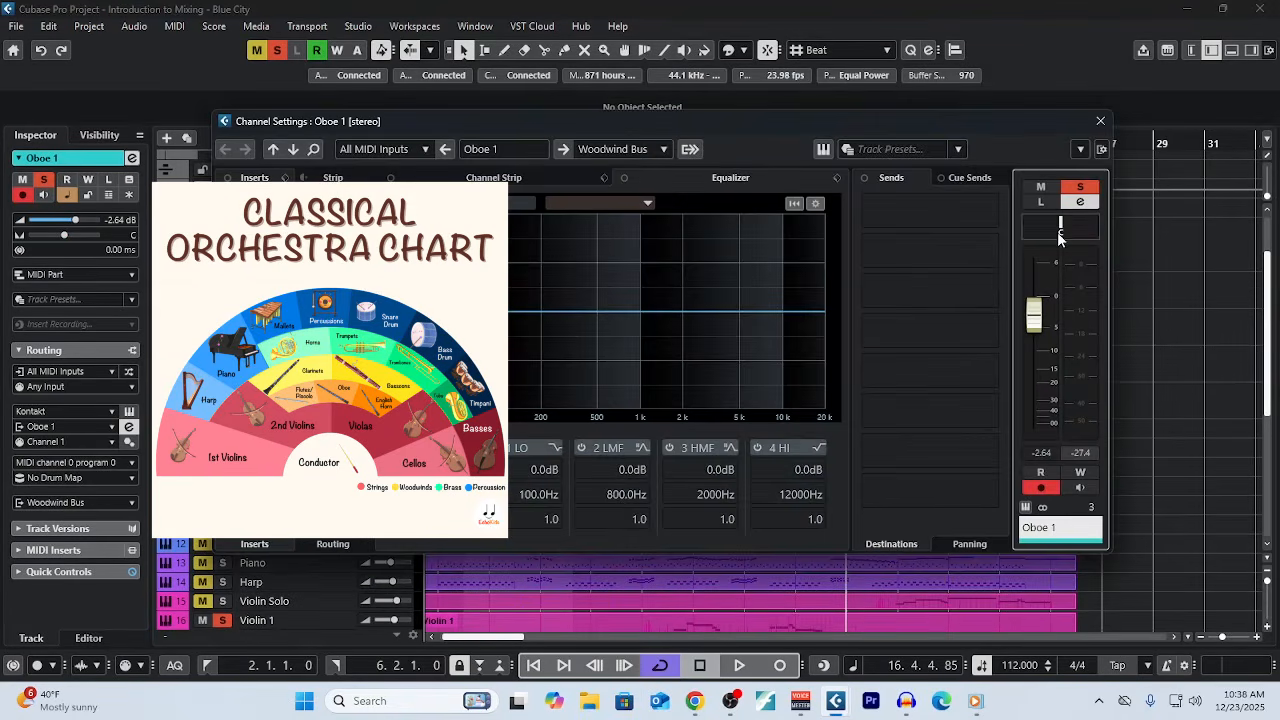
{"action": "double_click", "coordinate": [1060, 229]}
{"action": "type", "text": "R12"}
{"action": "key", "text": "Return"}
{"action": "left_click", "coordinate": [1100, 121]}
- Solo the Bassoons track, enlarge its row and pan it to R12
{"action": "left_click", "coordinate": [300, 357]}
{"action": "left_click", "coordinate": [222, 428]}
{"action": "left_click_drag", "start_coordinate": [300, 437], "coordinate": [300, 455]}
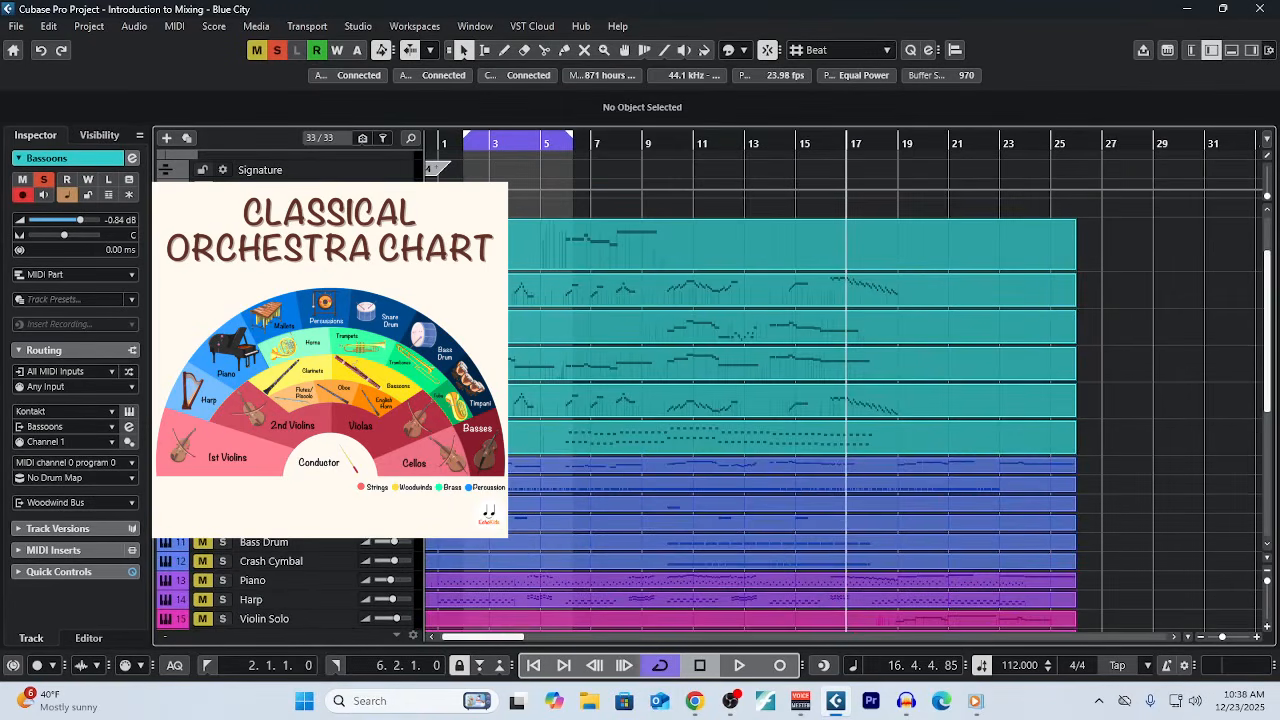
{"action": "left_click", "coordinate": [327, 446]}
{"action": "double_click", "coordinate": [1059, 230]}
{"action": "type", "text": "R"}
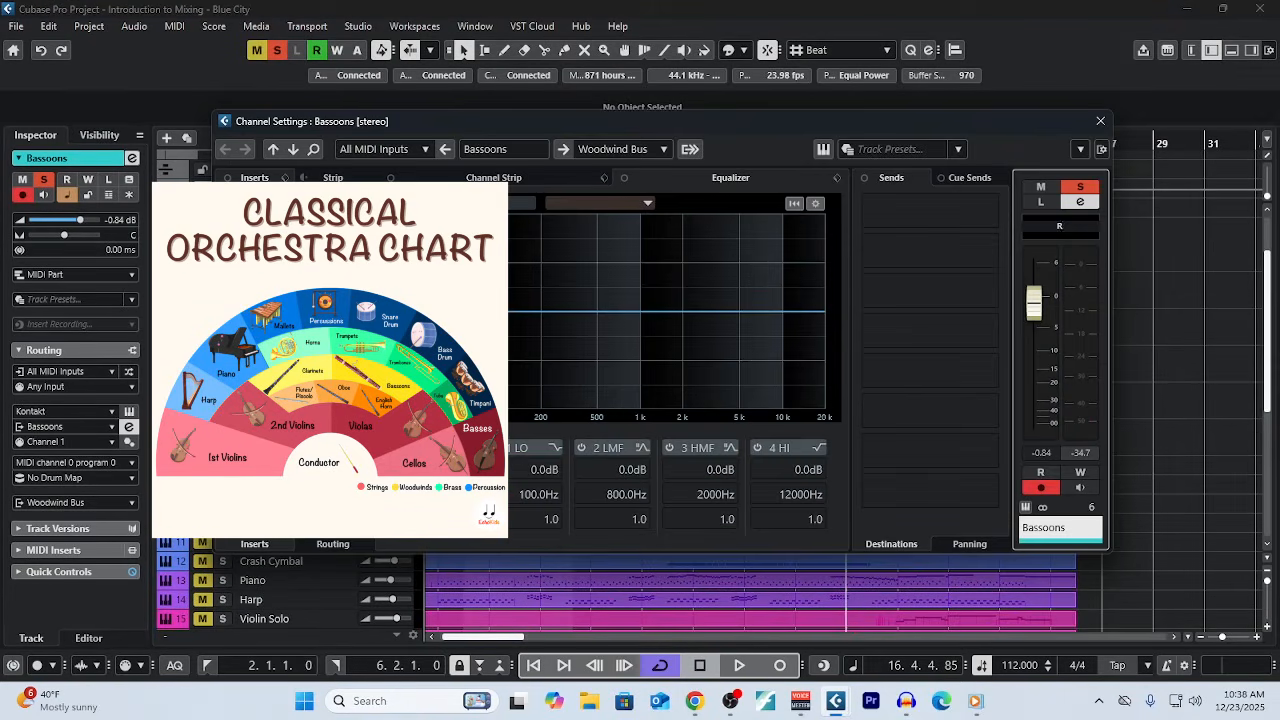
{"action": "type", "text": "12"}
{"action": "key", "text": "Return"}
{"action": "left_click", "coordinate": [1100, 121]}
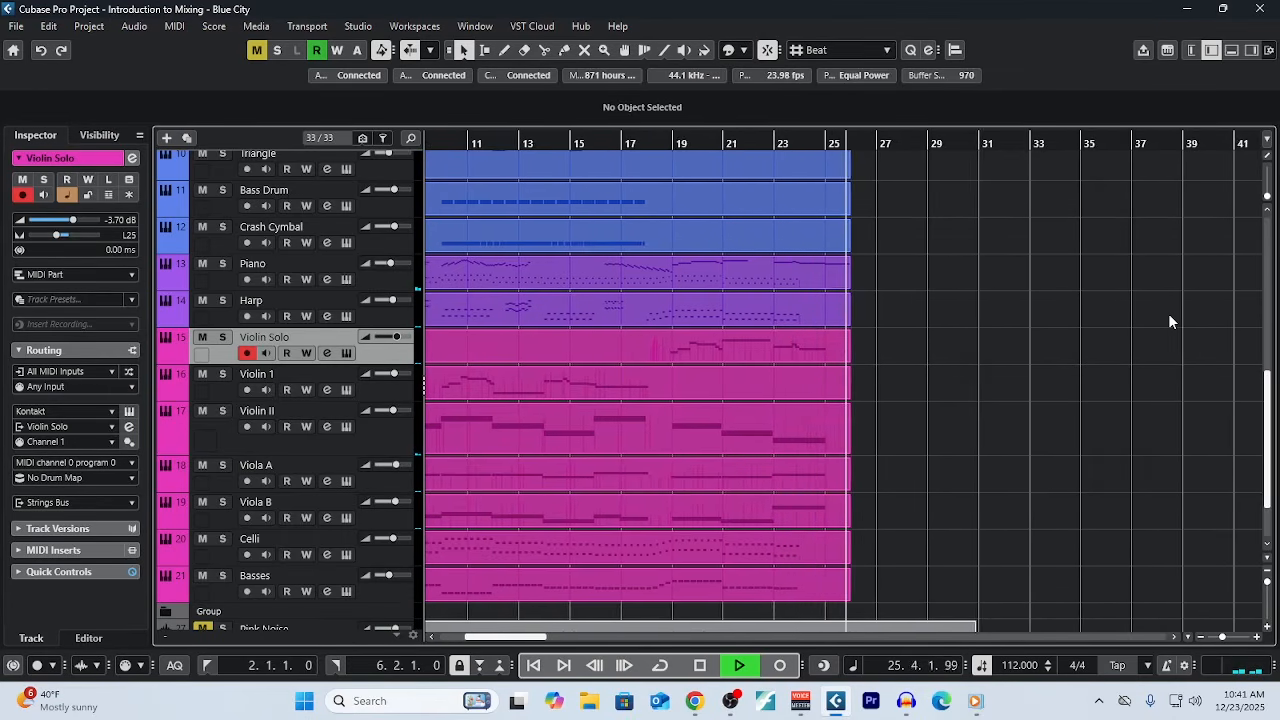
- Stop playback of the full arrangement at the end of the parts
{"action": "key", "text": "space"}
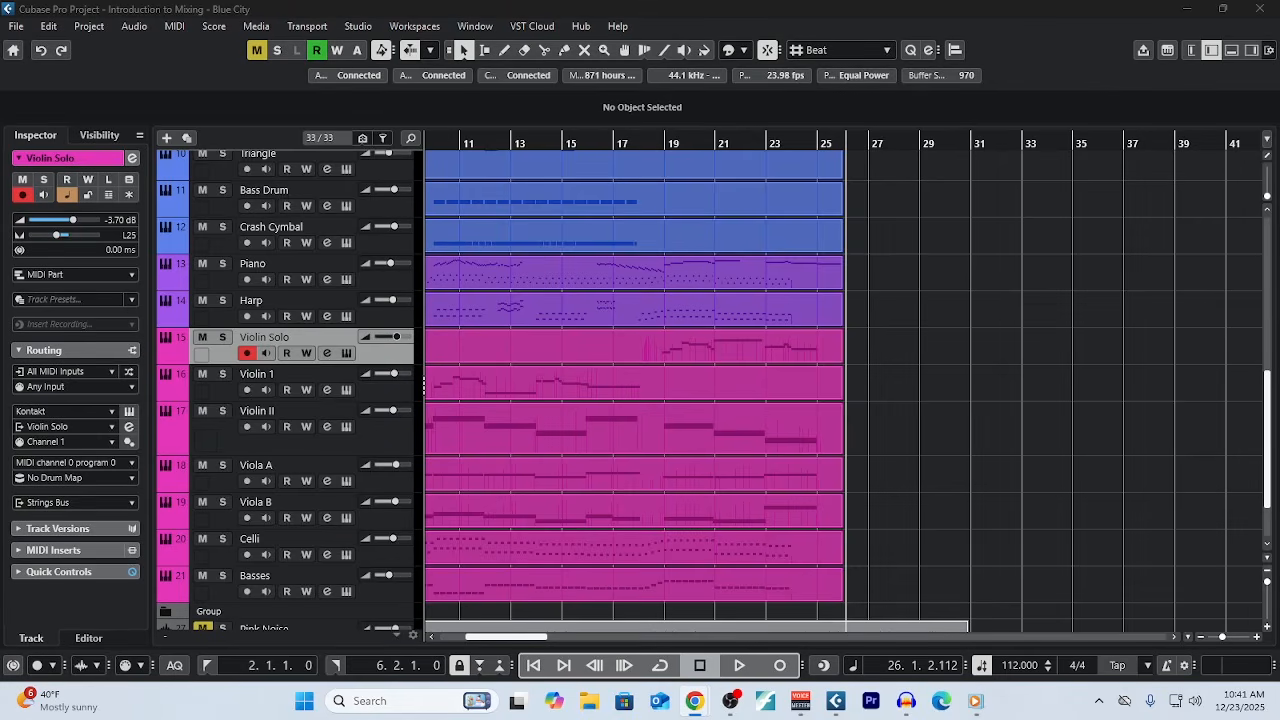